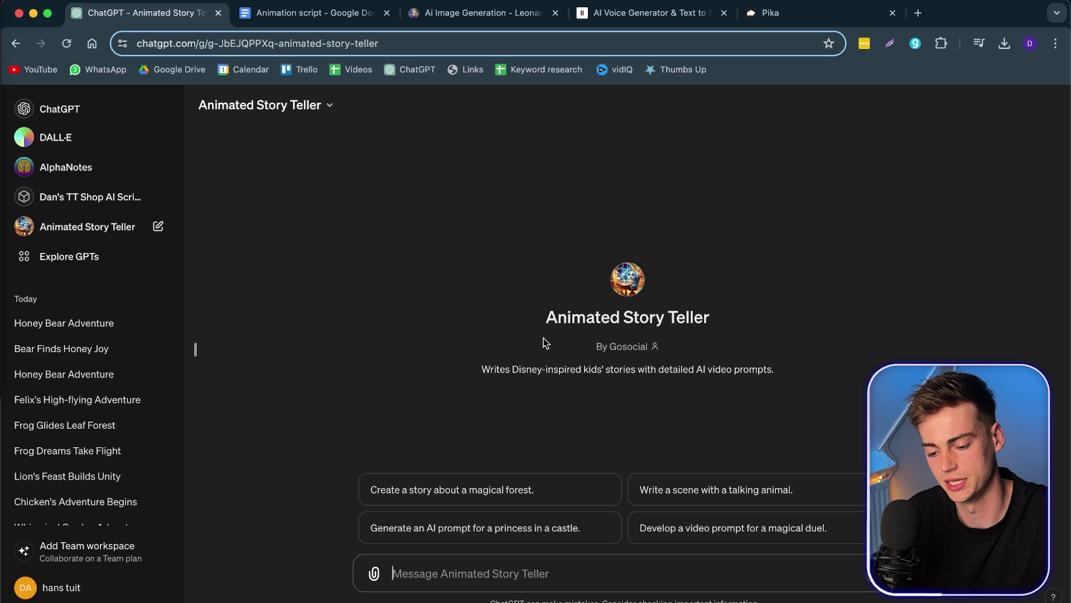
Step: Ask ChatGPT for a 100-word story about a brown bear and look over the reply
{"action": "type", "text": "create a 1"}
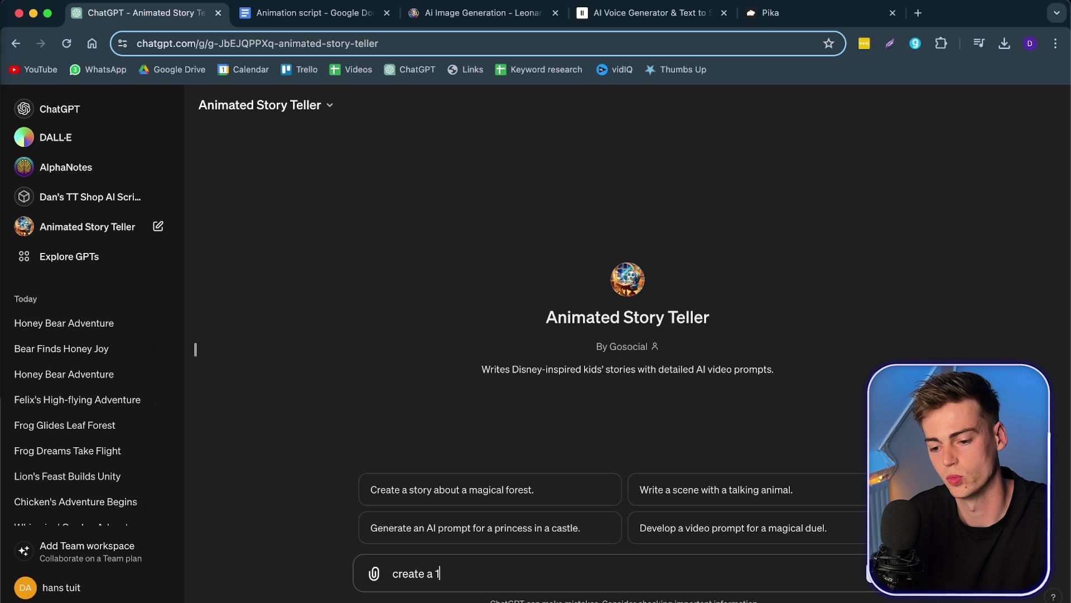
{"action": "type", "text": "00 word stor"}
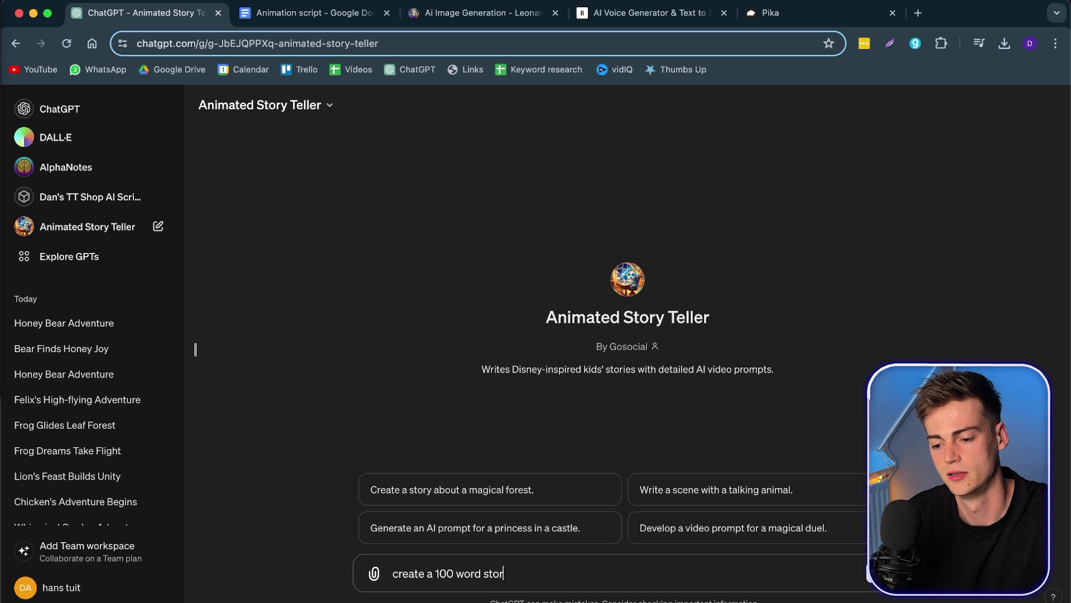
{"action": "type", "text": "y about a brown b"}
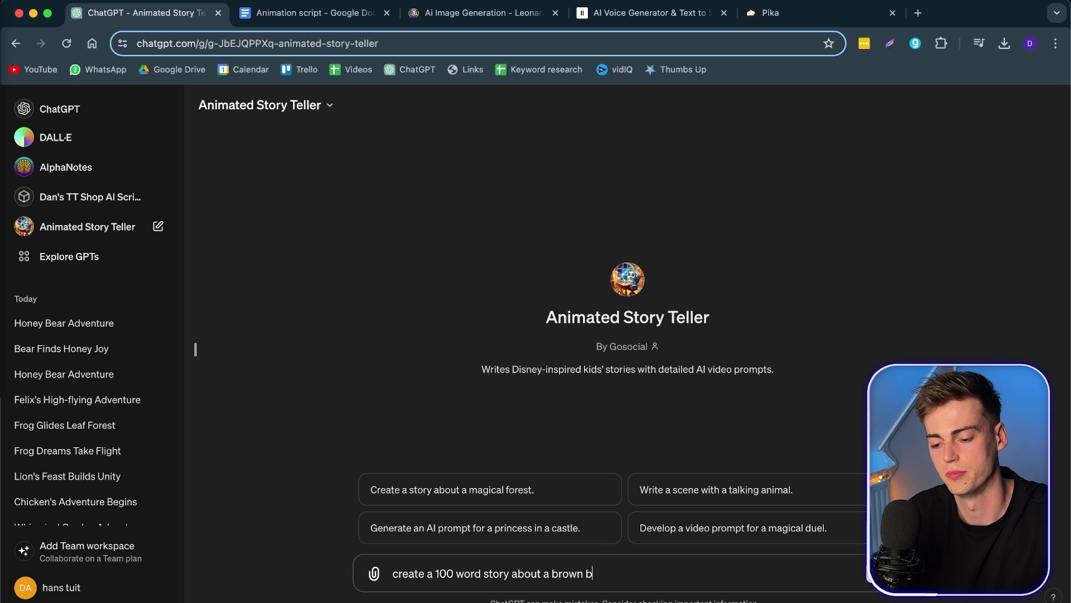
{"action": "type", "text": "ear"}
{"action": "key", "text": "Return"}
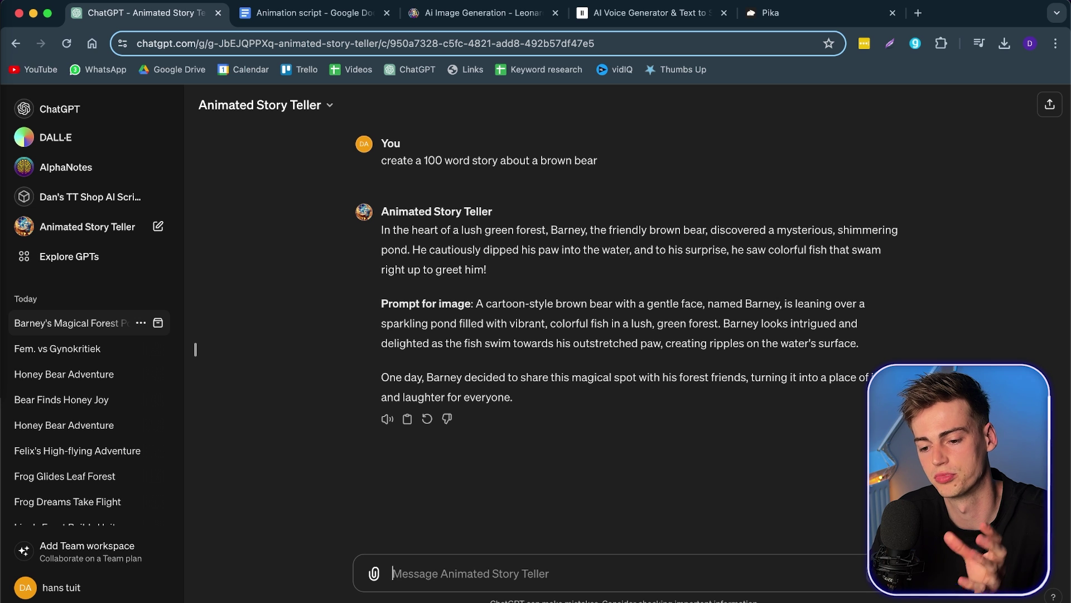
{"action": "left_click_drag", "start_coordinate": [864, 367], "coordinate": [373, 304]}
{"action": "left_click", "coordinate": [542, 371]}
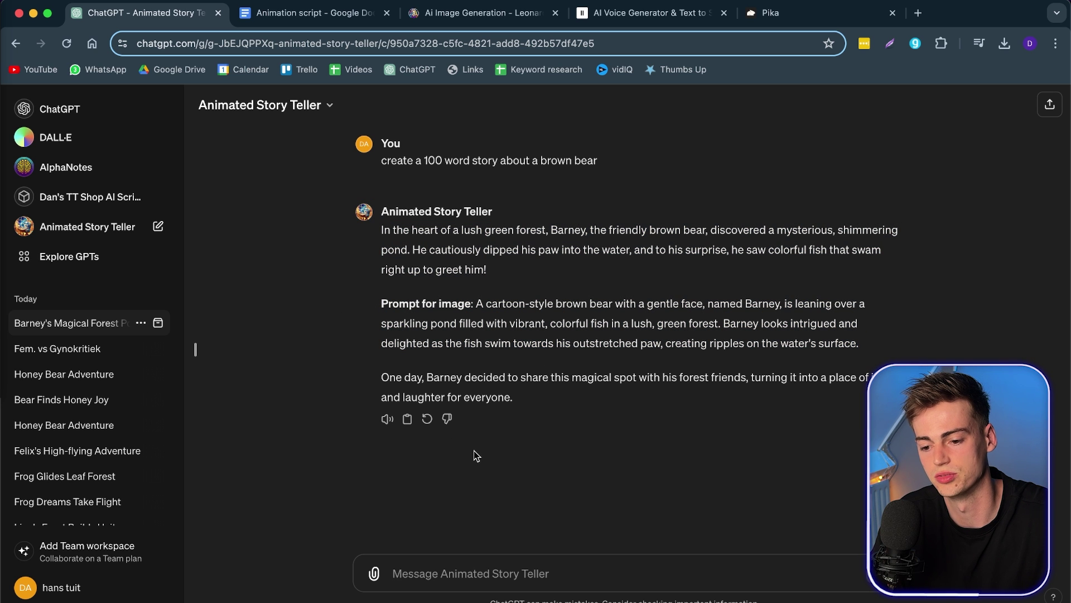
{"action": "left_click", "coordinate": [528, 569]}
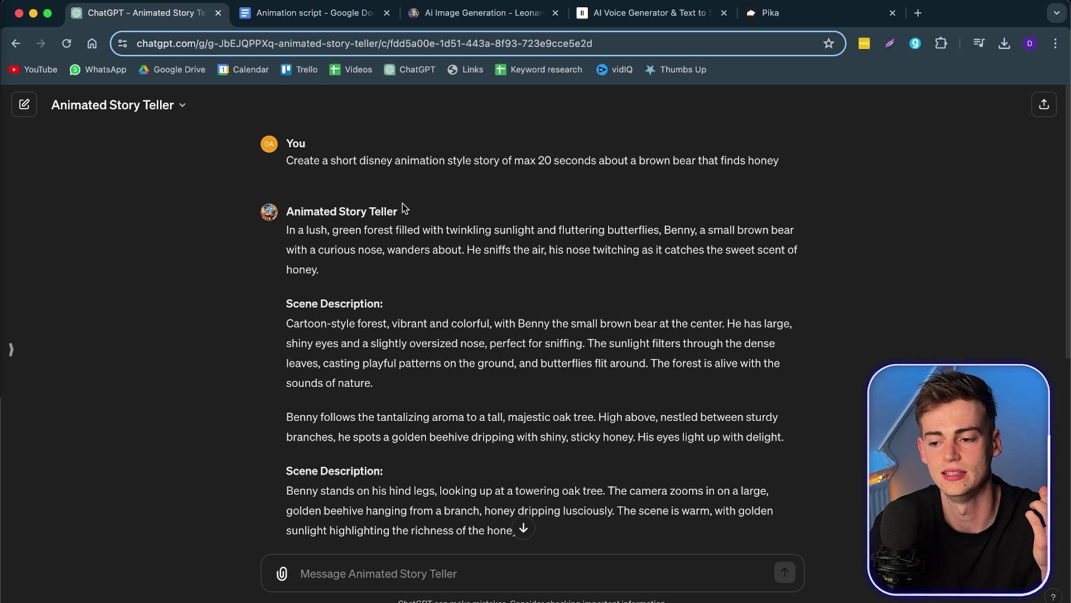
Step: Review the earlier Benny honey story, then switch to the Animation script document
{"action": "scroll", "coordinate": [402, 335], "scroll_direction": "down", "scroll_amount": 1}
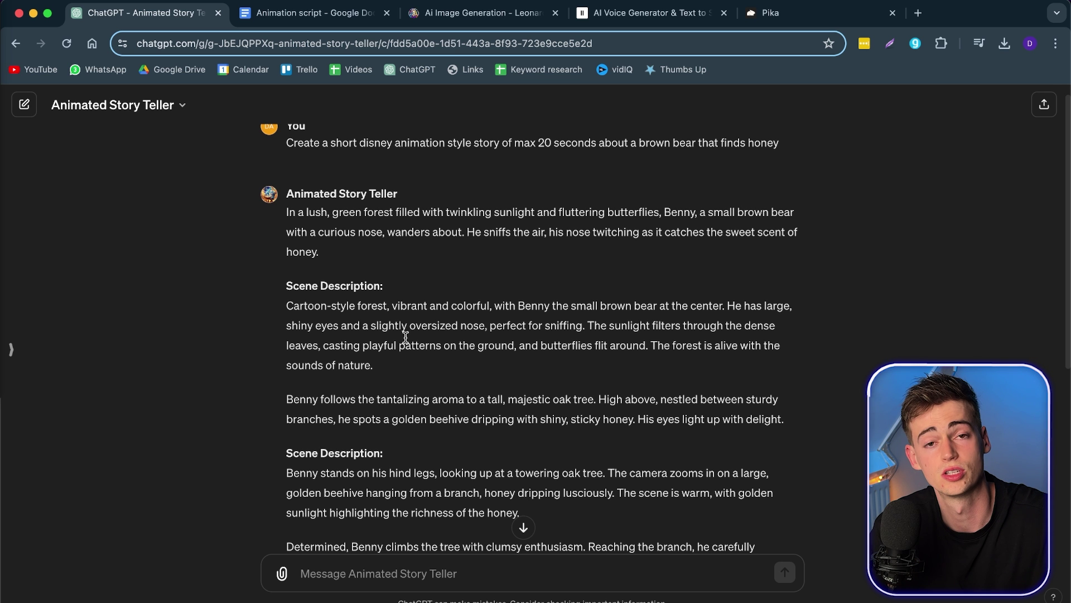
{"action": "left_click_drag", "start_coordinate": [459, 398], "coordinate": [318, 363]}
{"action": "scroll", "coordinate": [426, 426], "scroll_direction": "down", "scroll_amount": 5}
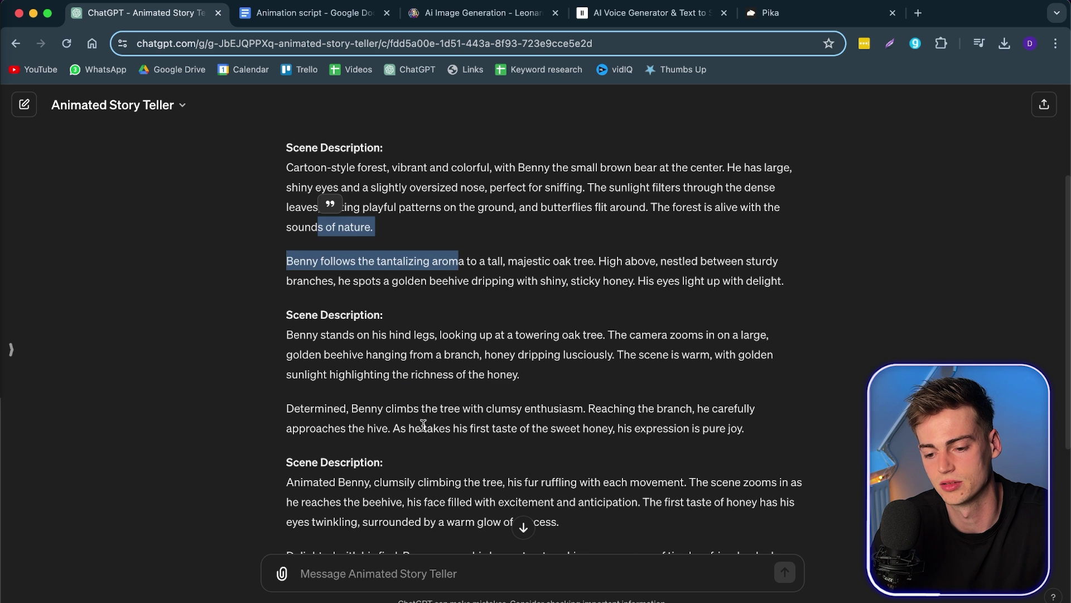
{"action": "left_click", "coordinate": [312, 389]}
{"action": "left_click", "coordinate": [313, 16]}
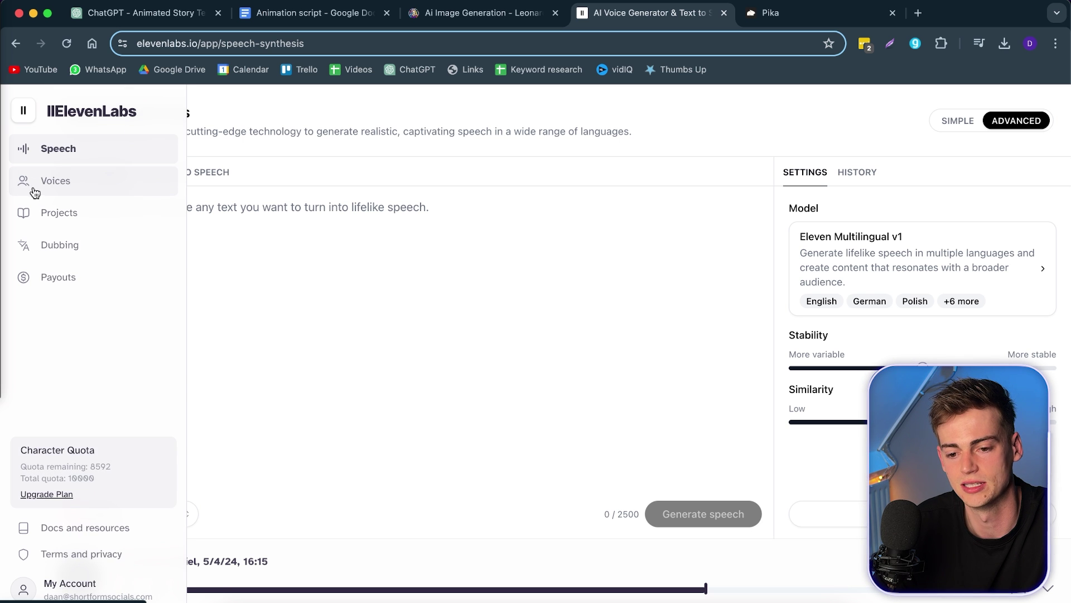
Step: Open ElevenLabs' saved voices collection from the sidebar
{"action": "left_click", "coordinate": [44, 193]}
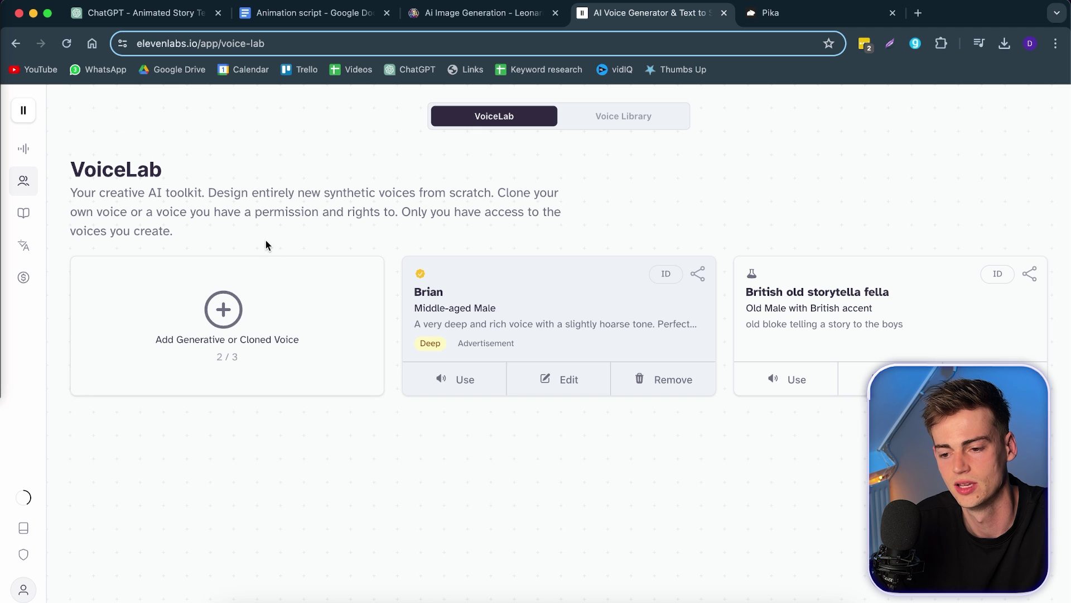
Step: Design a new Male, Old, British voice with slightly lower accent strength and generate a preview
{"action": "left_click", "coordinate": [215, 313]}
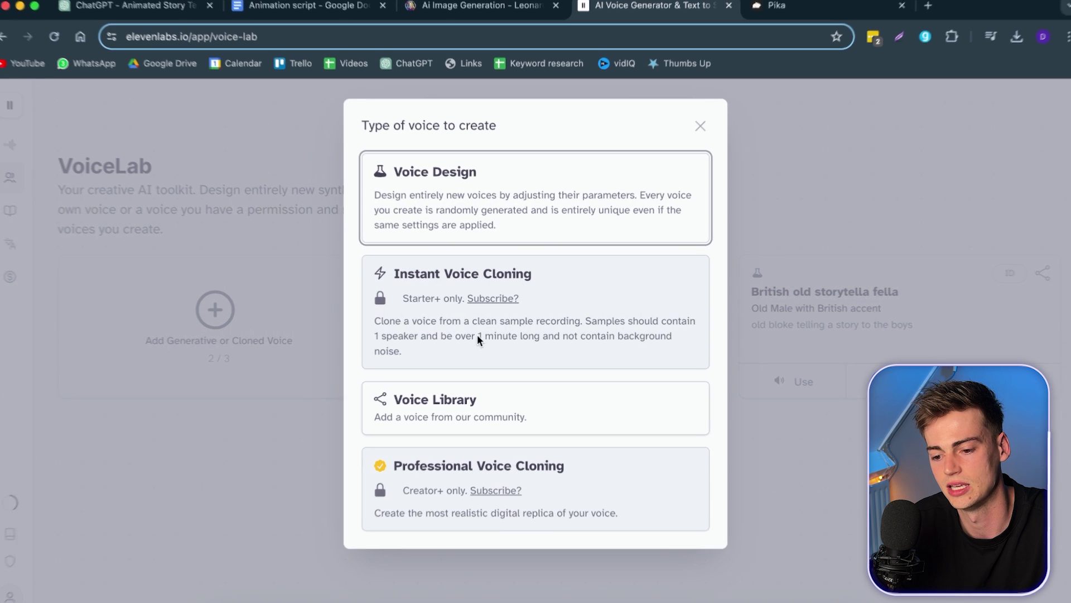
{"action": "left_click", "coordinate": [445, 197]}
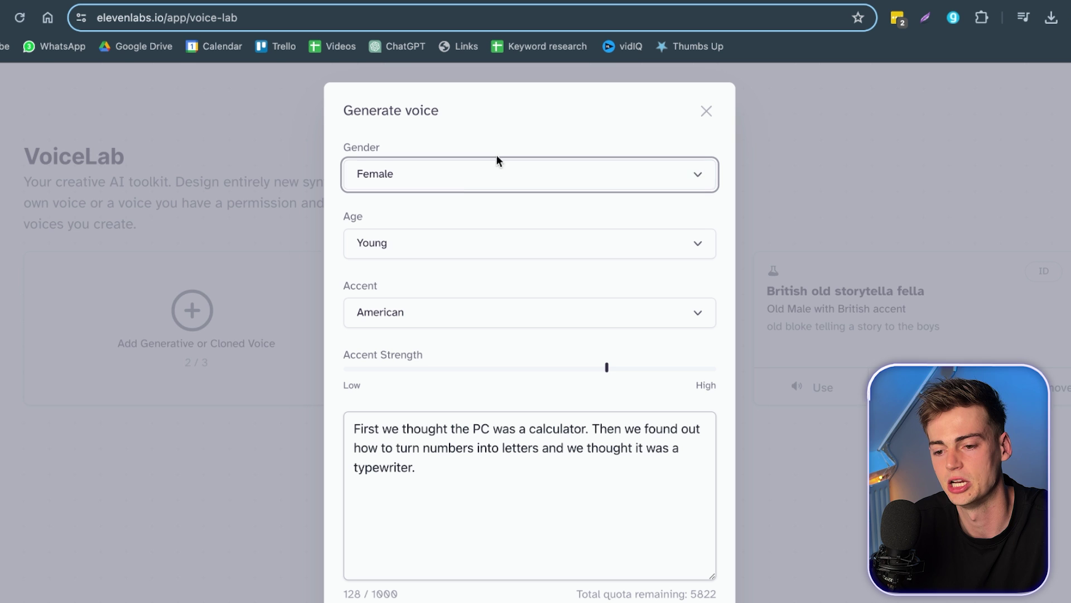
{"action": "left_click", "coordinate": [457, 187]}
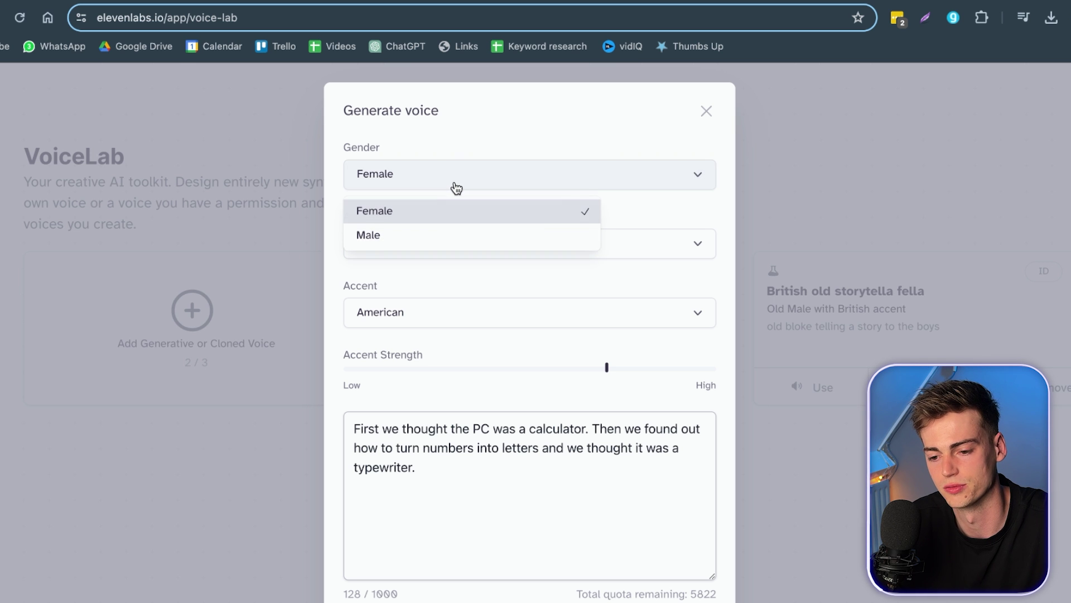
{"action": "left_click", "coordinate": [425, 236]}
{"action": "left_click", "coordinate": [459, 246]}
{"action": "left_click", "coordinate": [430, 327]}
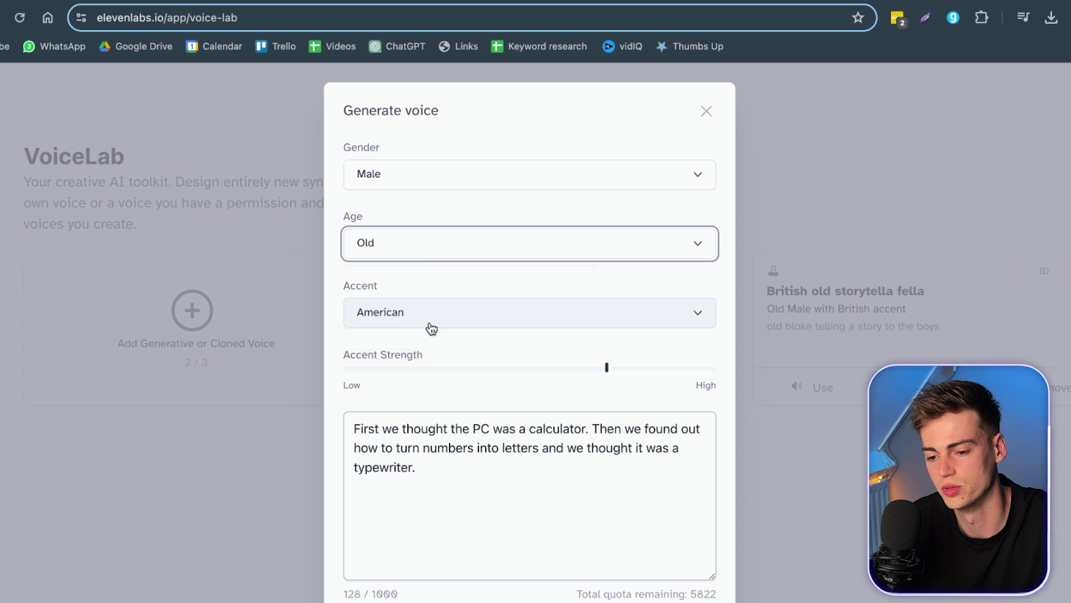
{"action": "left_click", "coordinate": [463, 322]}
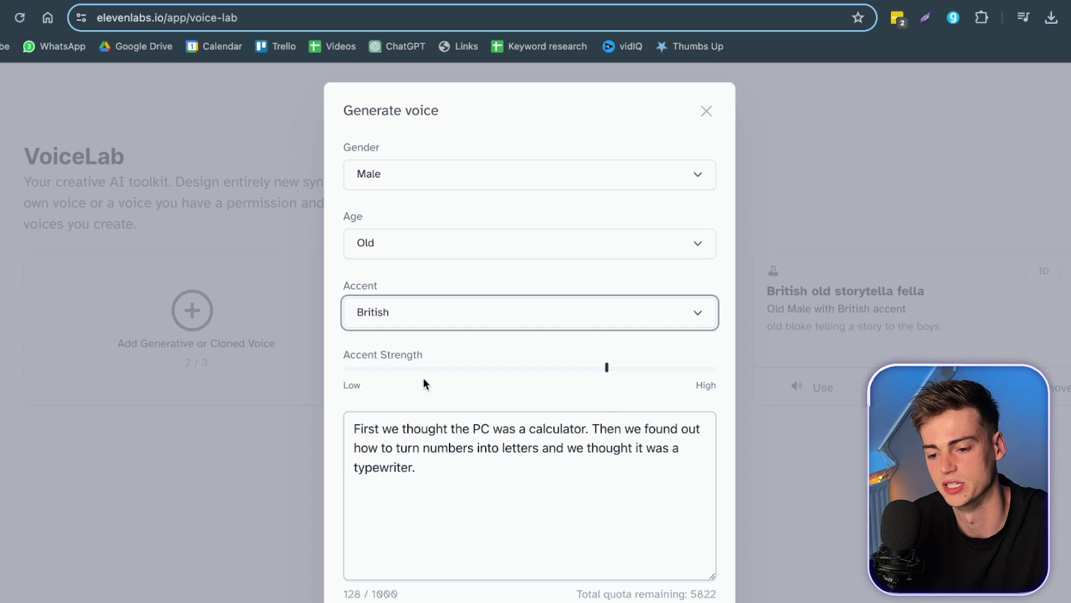
{"action": "scroll", "coordinate": [424, 379], "scroll_direction": "down", "scroll_amount": 2}
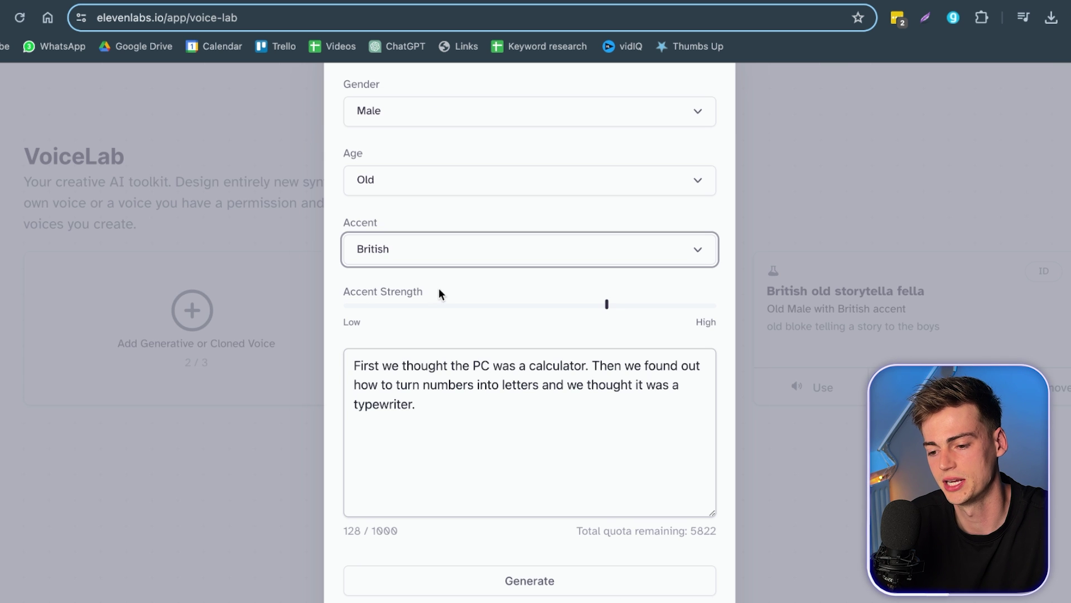
{"action": "left_click_drag", "start_coordinate": [606, 304], "coordinate": [588, 304]}
{"action": "scroll", "coordinate": [533, 405], "scroll_direction": "down", "scroll_amount": 3}
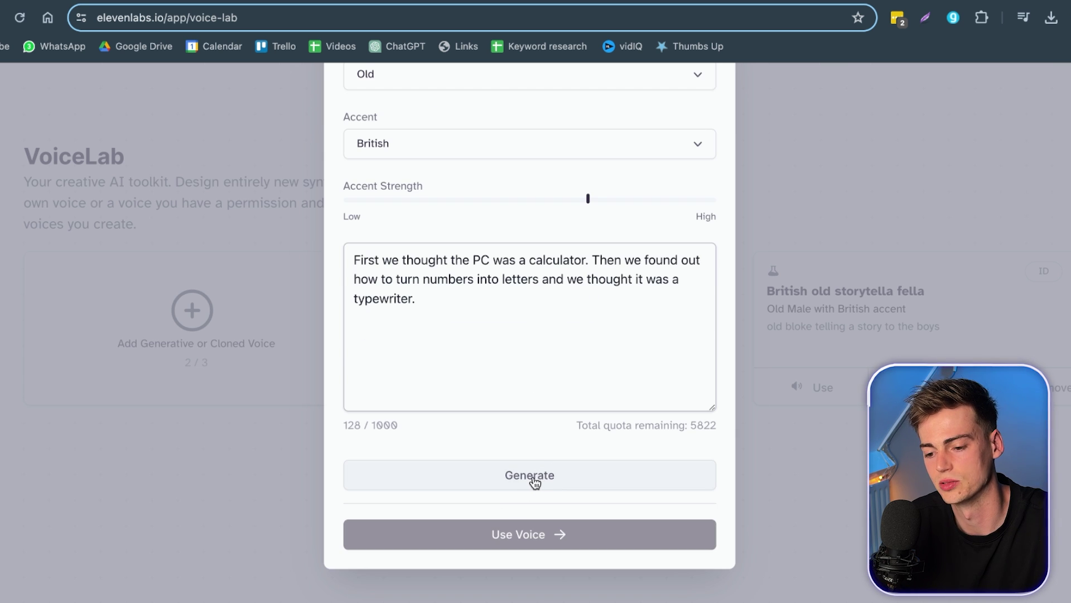
{"action": "left_click", "coordinate": [531, 483]}
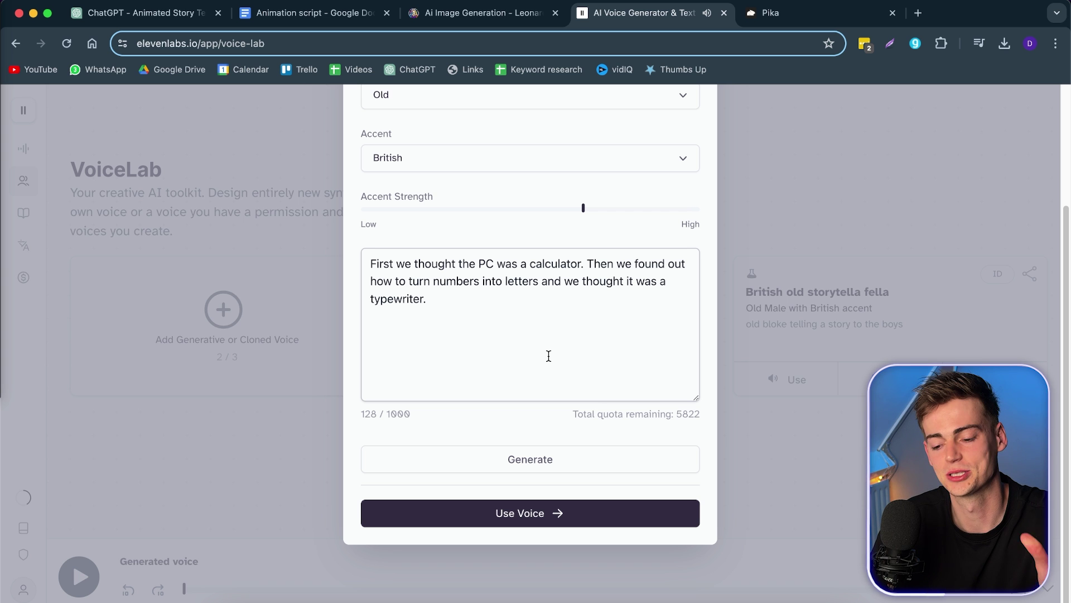
Step: Save it as 'Old whiskey drinking bloke telling a story' with description 'storytelling fella'
{"action": "left_click", "coordinate": [513, 520]}
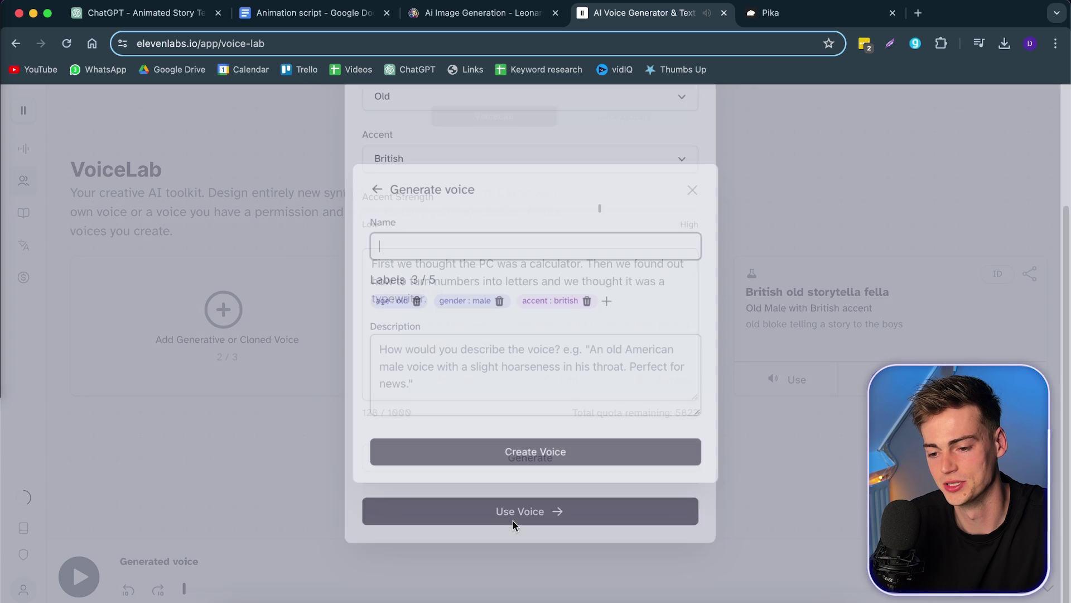
{"action": "type", "text": "Old whiskey drinking bloke telling a story"}
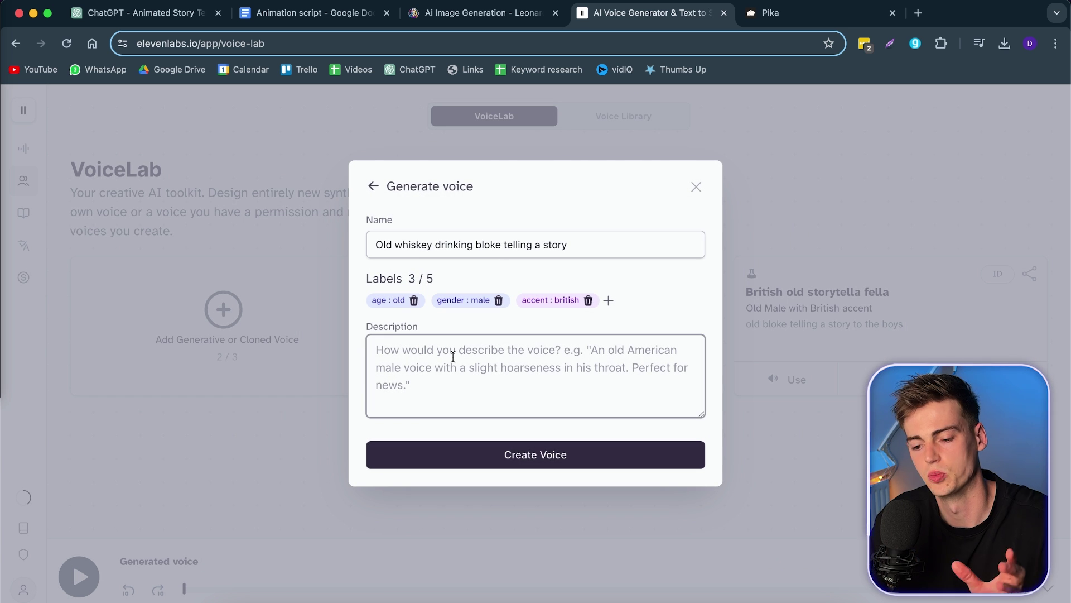
{"action": "left_click", "coordinate": [452, 356]}
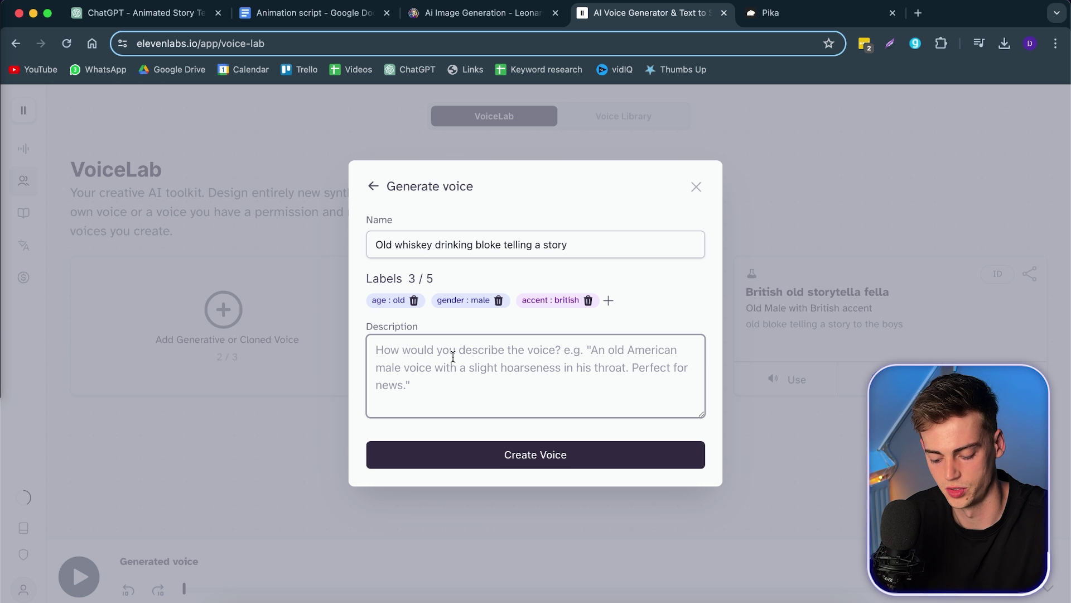
{"action": "type", "text": "storytelling fella"}
{"action": "left_click", "coordinate": [515, 449]}
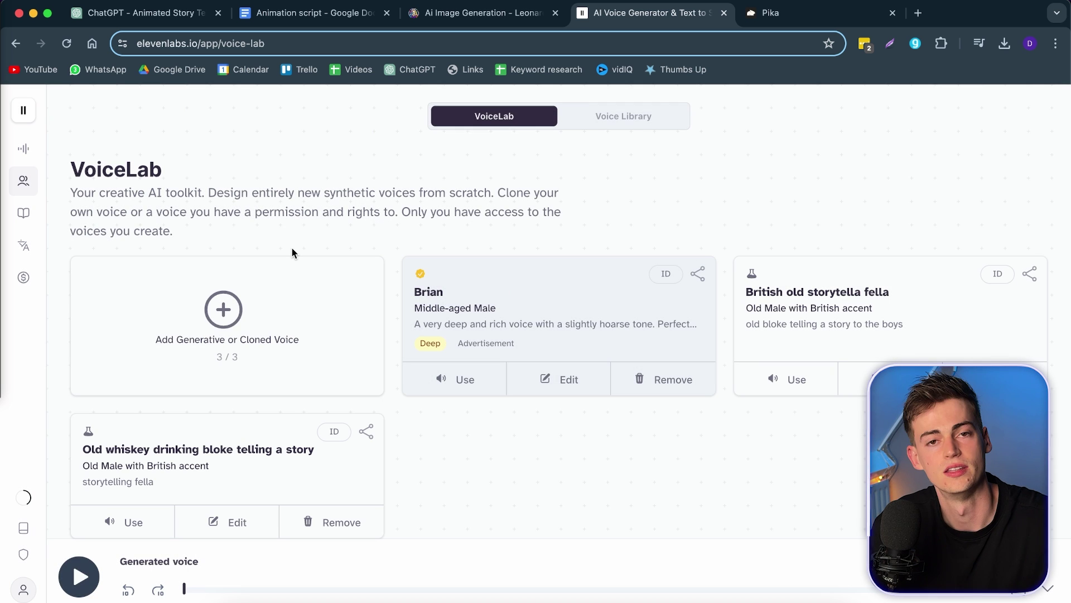
Step: Paste the bear story script into ElevenLabs Speech Synthesis as the text
{"action": "left_click", "coordinate": [48, 149]}
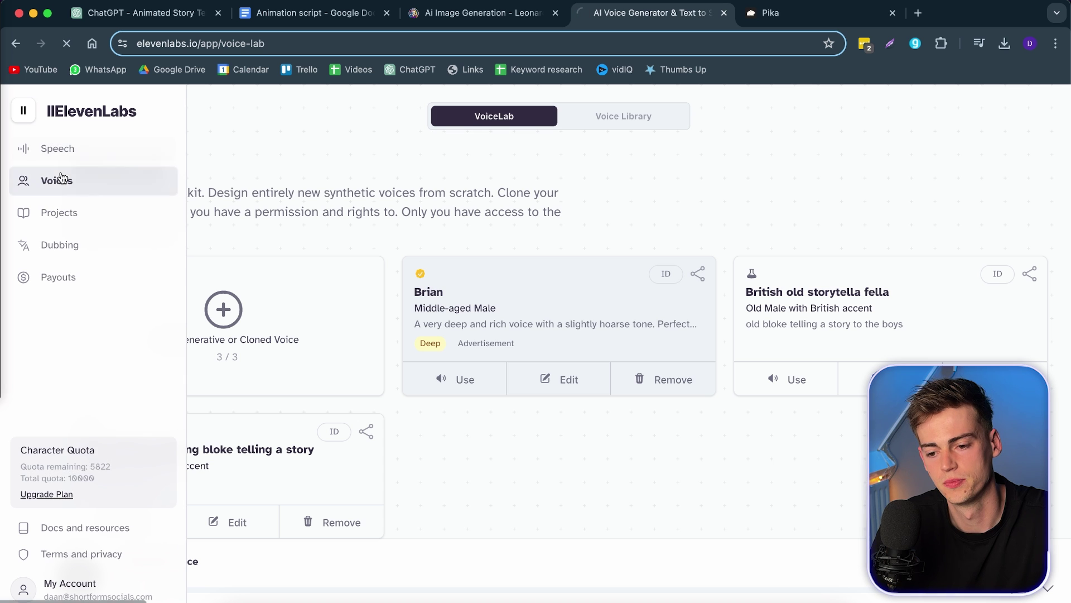
{"action": "key", "text": "super+2"}
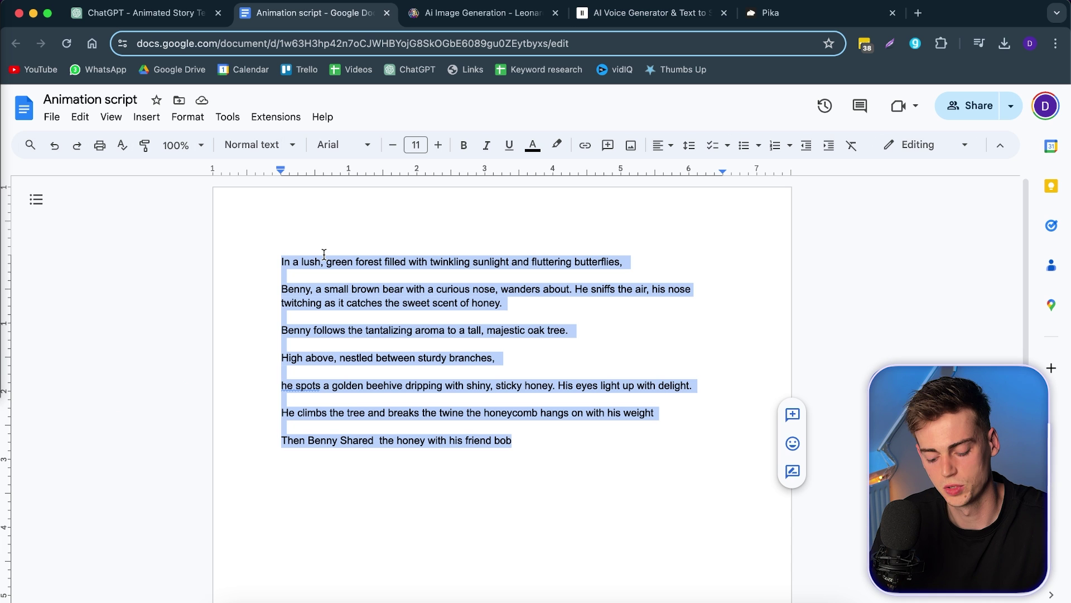
{"action": "left_click", "coordinate": [633, 13]}
{"action": "left_click", "coordinate": [462, 274]}
{"action": "type", "text": "In a lush, green forest filled with twinkling sunlight and fluttering butterflies,  Benny, a small brown bear with a curious nose, wanders about. He sniffs the air, his nose twitching as it catches the sweet scent of honey.  Benny follows the tantalizing aroma to a tall, majestic oak tree.  High above, nestled between sturdy branches,  he spots a golden beehive dripping with shiny, sticky honey. His eyes light up with delight.  He climbs the tree and breaks the twine the honeycomb hangs on with his weight  Then Benny Shared  the honey with his friend bob"}
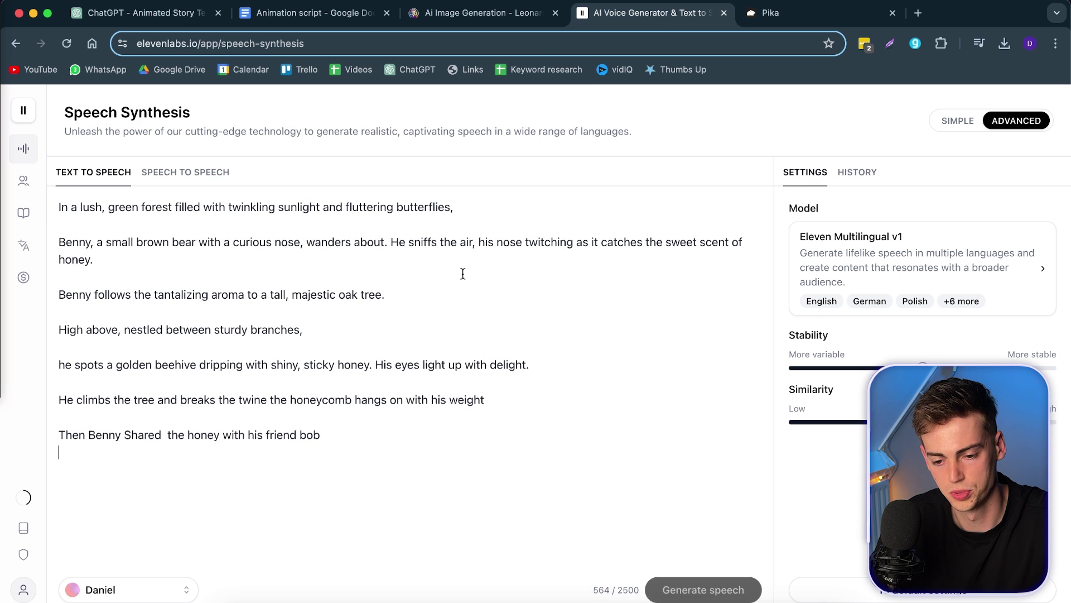
Step: Pick 'Old whiskey drinking bloke telling a story' as the narrator voice
{"action": "left_click", "coordinate": [149, 589]}
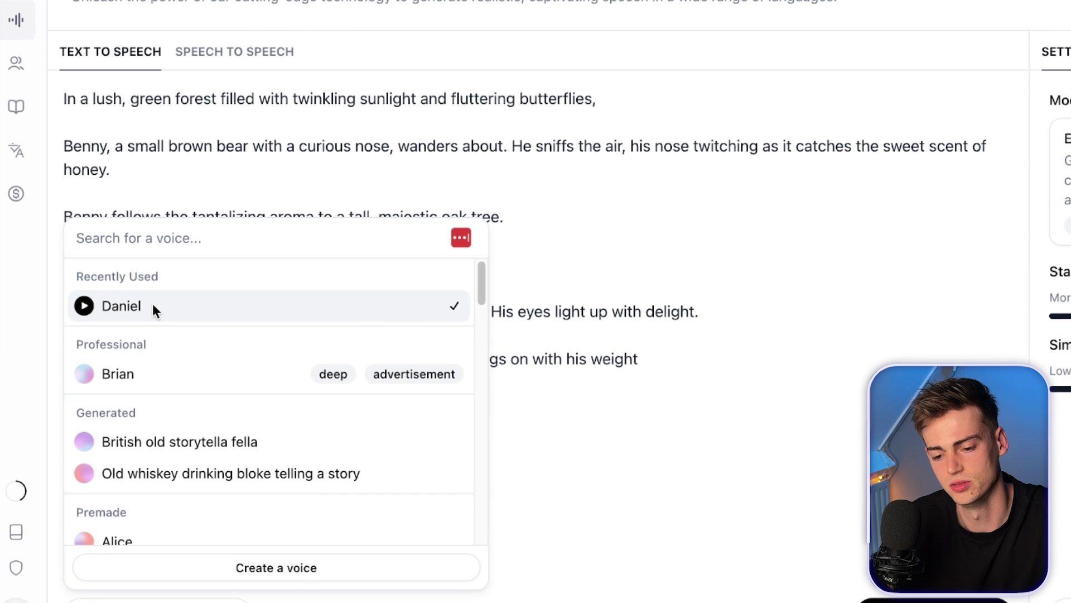
{"action": "scroll", "coordinate": [241, 441], "scroll_direction": "down", "scroll_amount": 1}
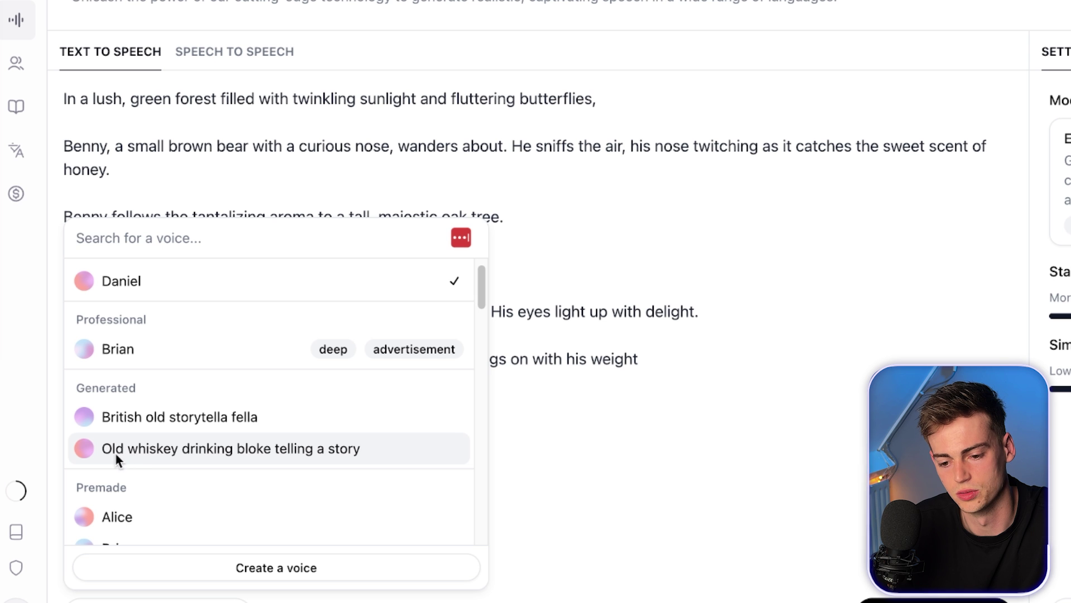
{"action": "left_click", "coordinate": [253, 450]}
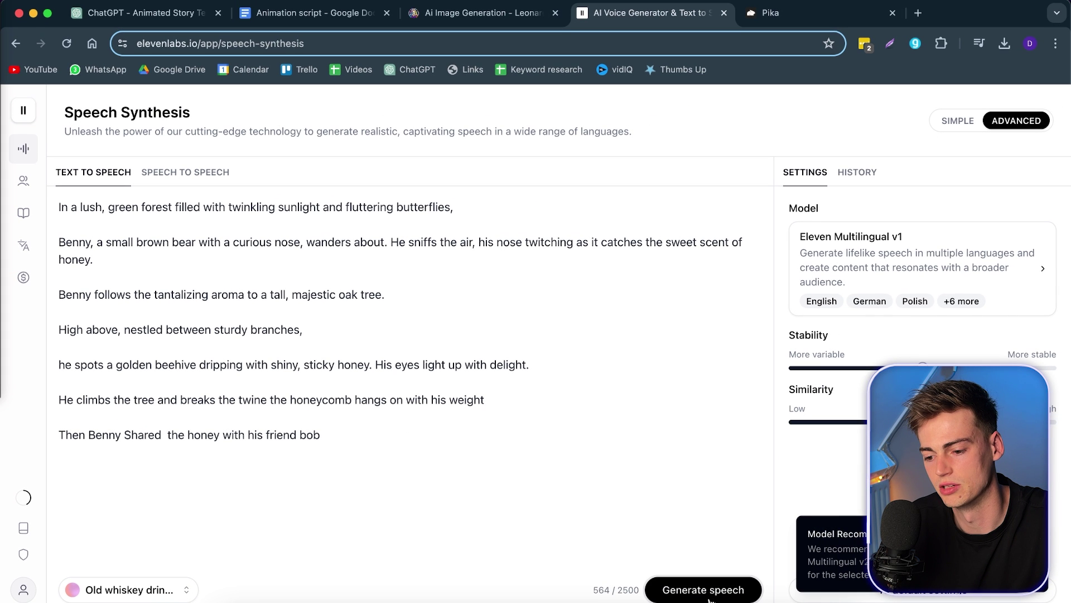
Step: Generate the story narration in the whiskey-bloke voice and download it as an mp3
{"action": "left_click", "coordinate": [706, 594]}
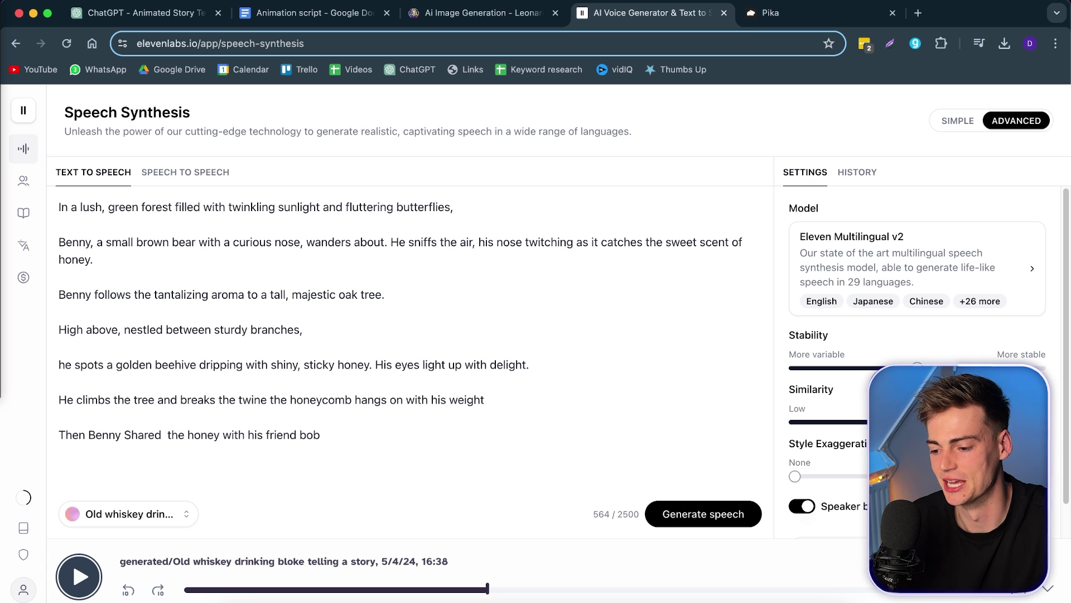
{"action": "left_click", "coordinate": [1022, 593]}
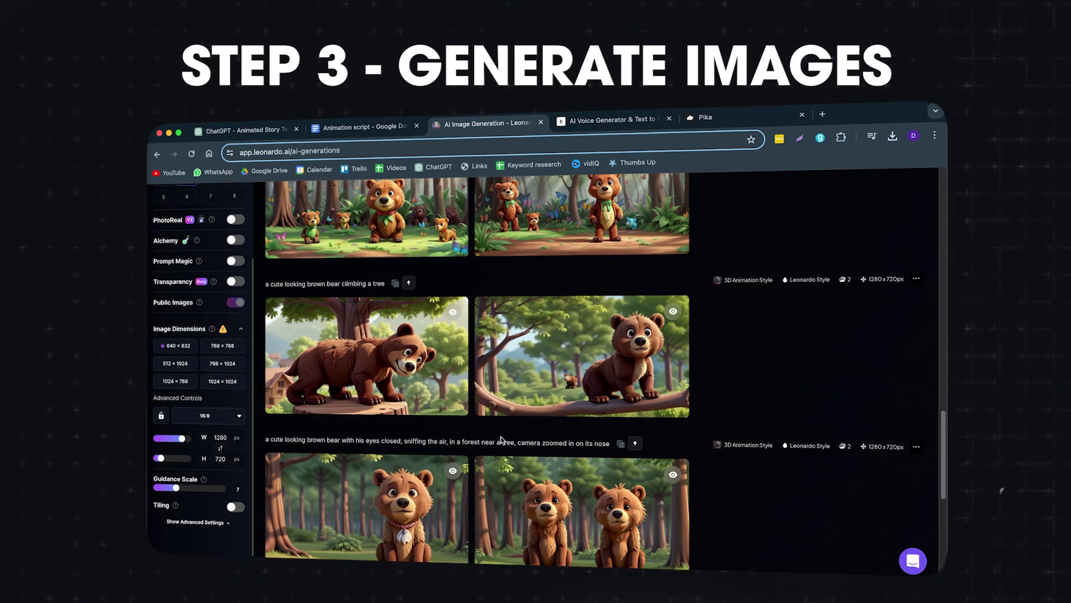
{"action": "scroll", "coordinate": [422, 421], "scroll_direction": "down", "scroll_amount": 5}
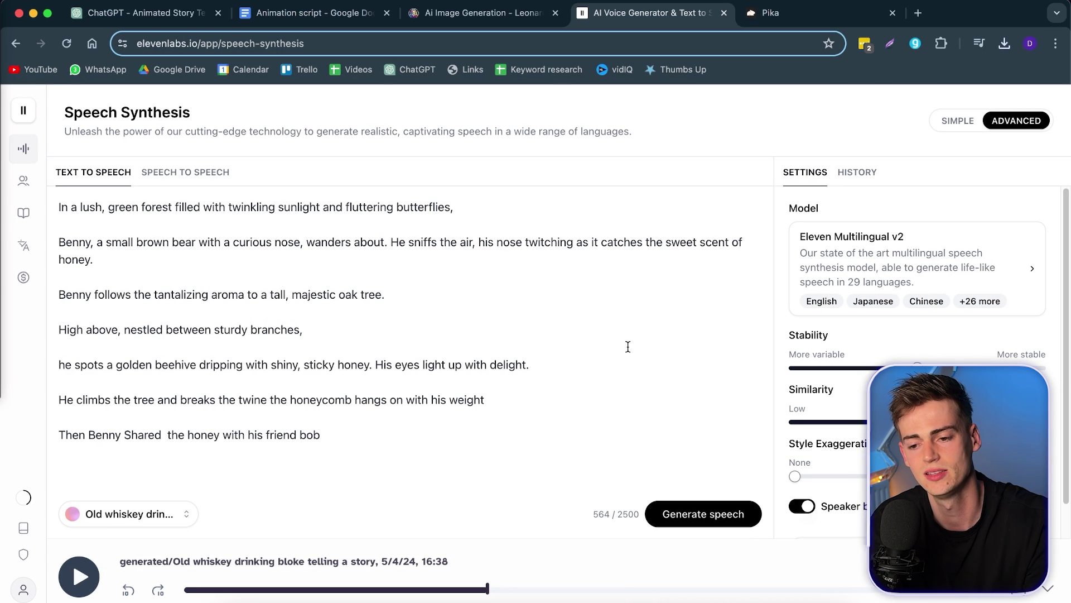
{"action": "left_click", "coordinate": [457, 13]}
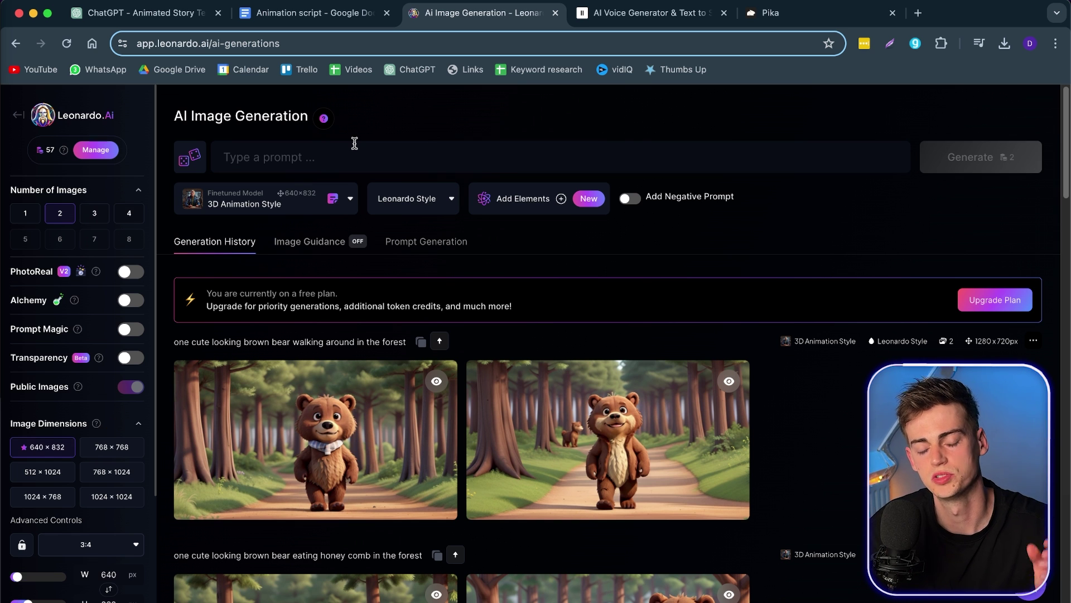
Step: Change Leonardo's image width from 640 to 1280 and height from 832 to 720
{"action": "scroll", "coordinate": [107, 446], "scroll_direction": "down", "scroll_amount": 3}
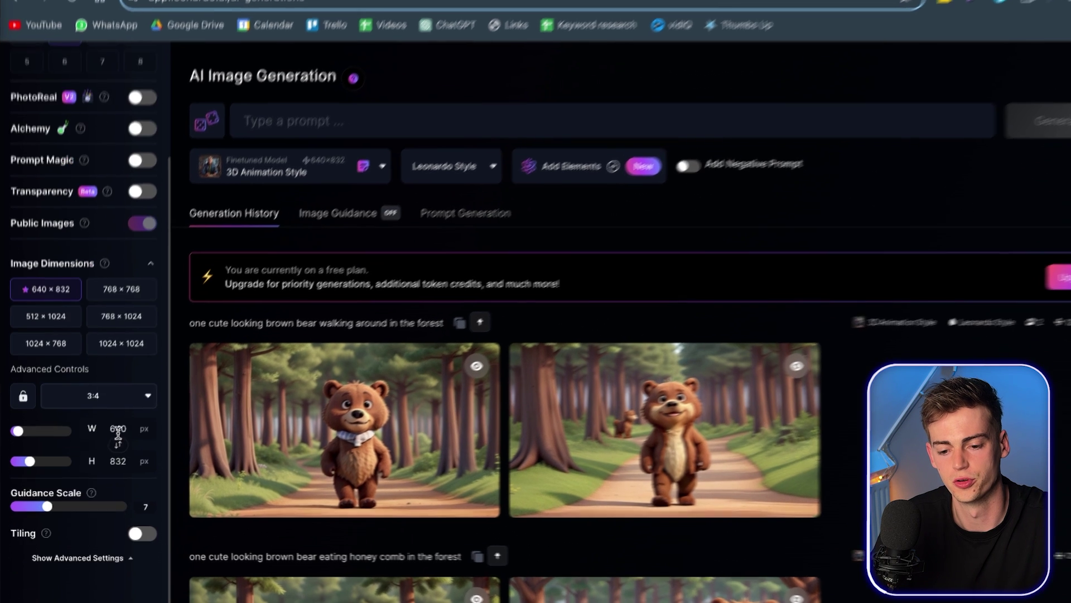
{"action": "left_click", "coordinate": [104, 437]}
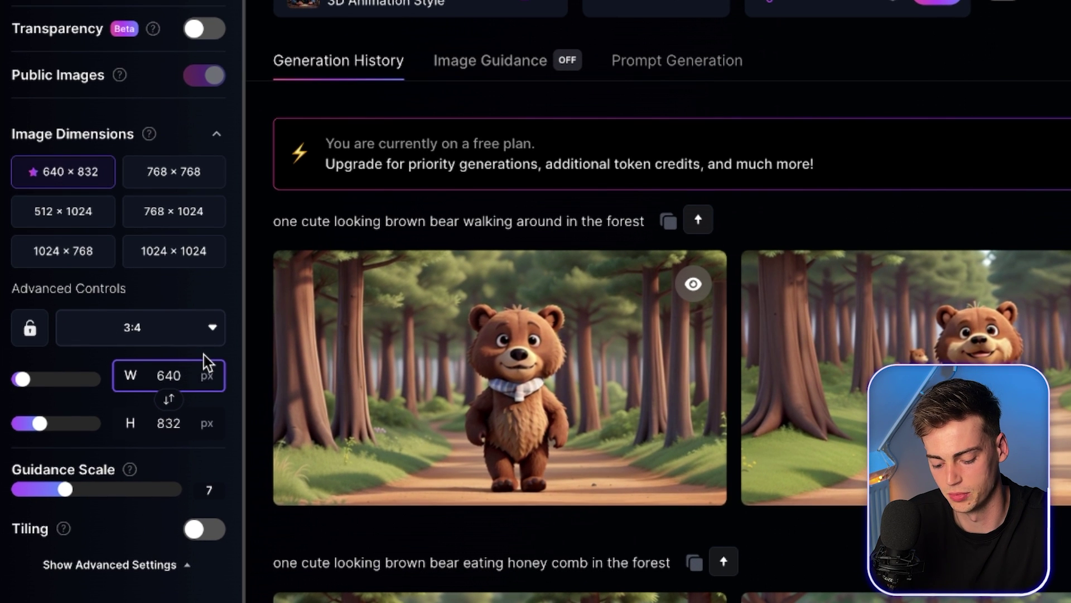
{"action": "key", "text": "ctrl+a"}
{"action": "type", "text": "1280"}
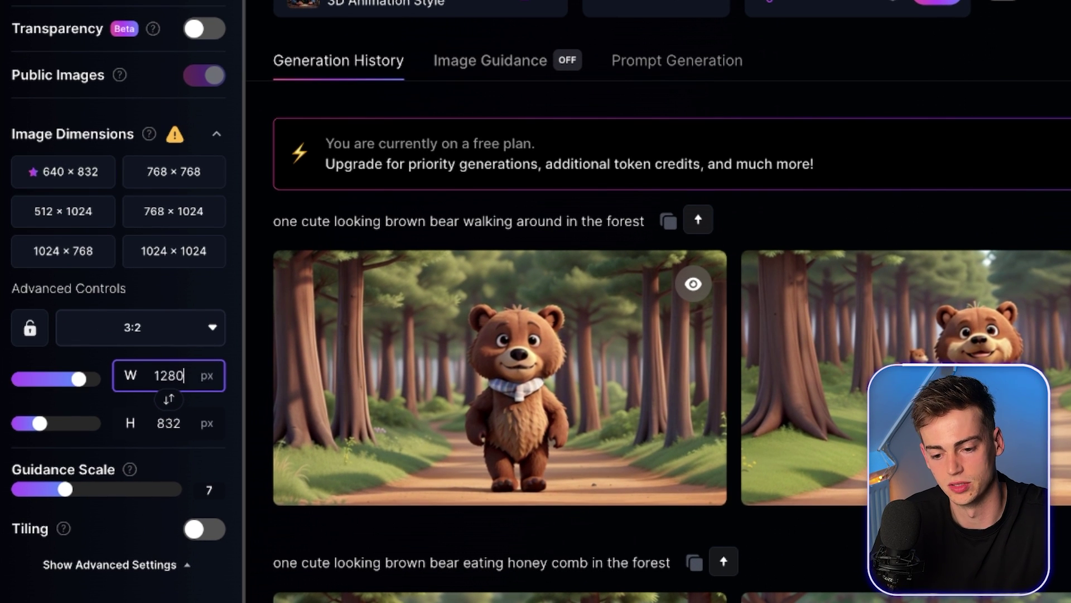
{"action": "left_click", "coordinate": [180, 425]}
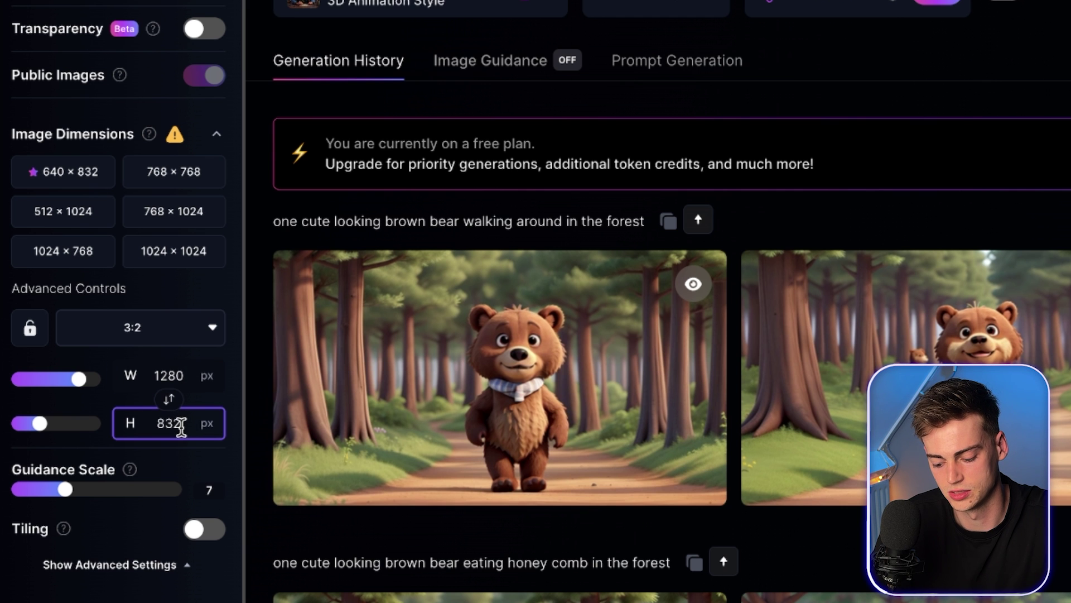
{"action": "key", "text": "ctrl+a"}
{"action": "type", "text": "720"}
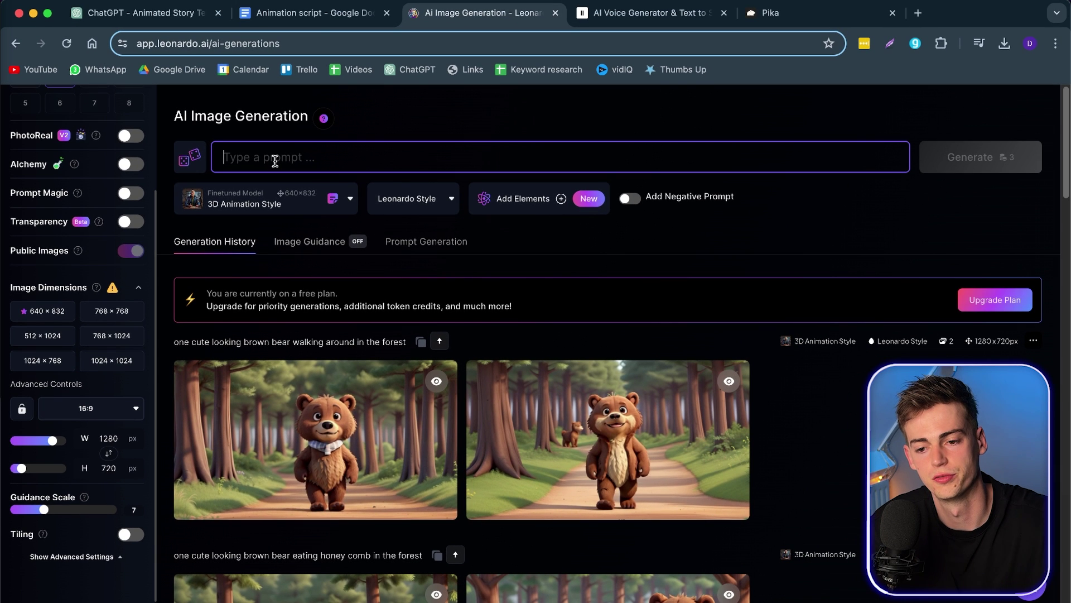
{"action": "left_click", "coordinate": [318, 13]}
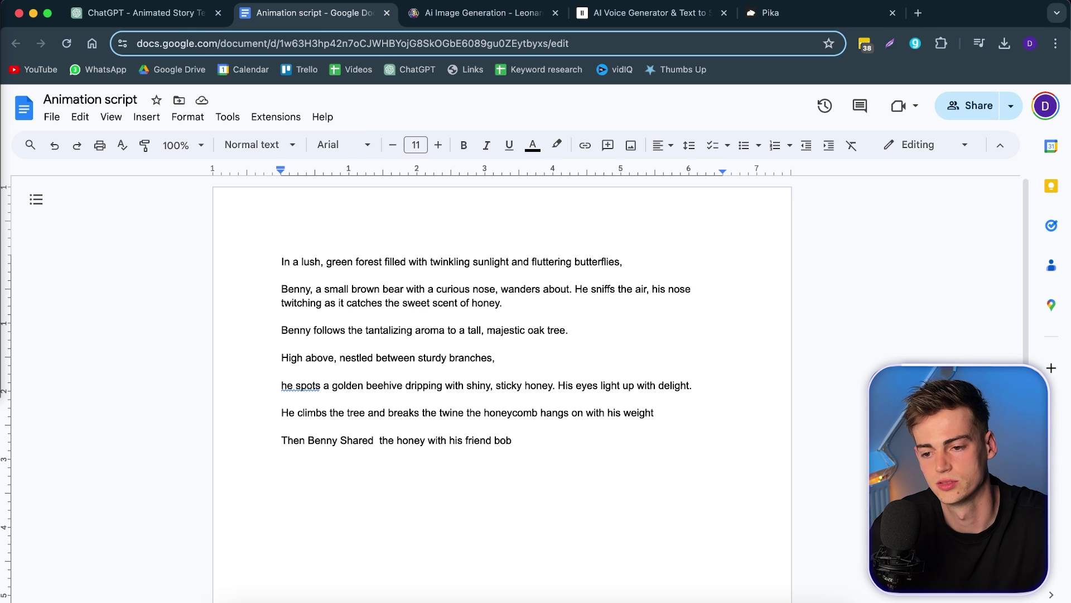
Step: Paste the forest prompt and edit it to 'a green forest with butterflies and vibrant colors'
{"action": "left_click", "coordinate": [465, 13]}
{"action": "type", "text": "a forest with butteflies and vibrant colors"}
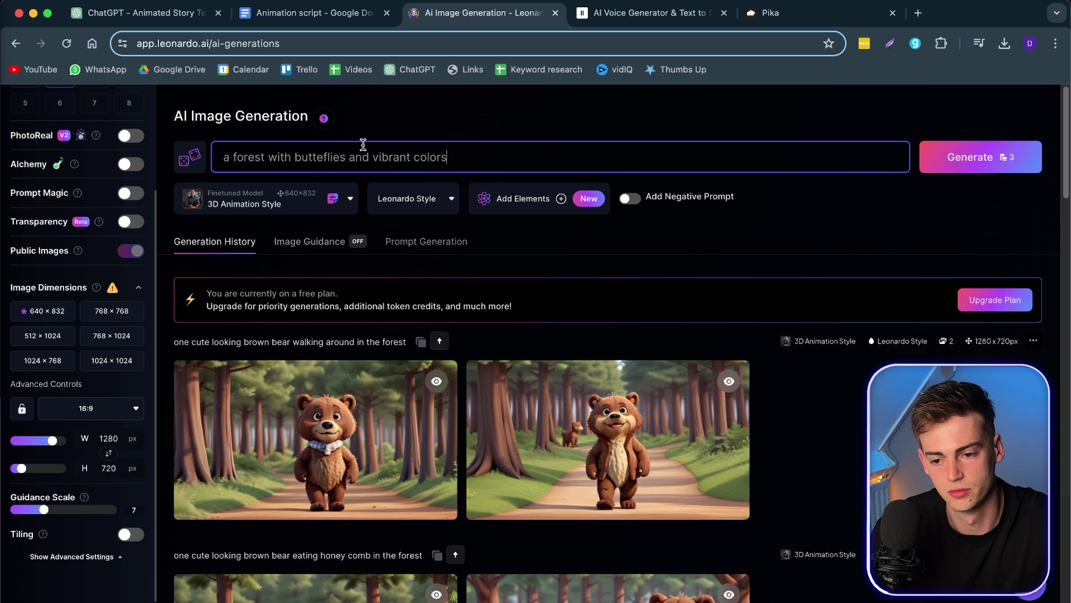
{"action": "left_click", "coordinate": [323, 161]}
{"action": "type", "text": "r"}
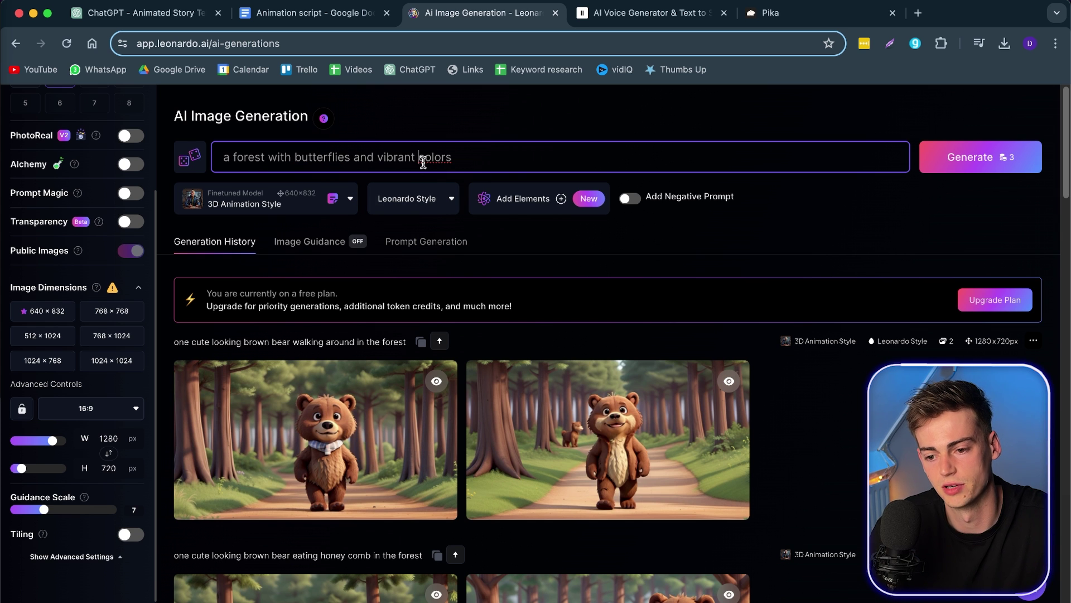
{"action": "left_click", "coordinate": [232, 157]}
{"action": "type", "text": "green"}
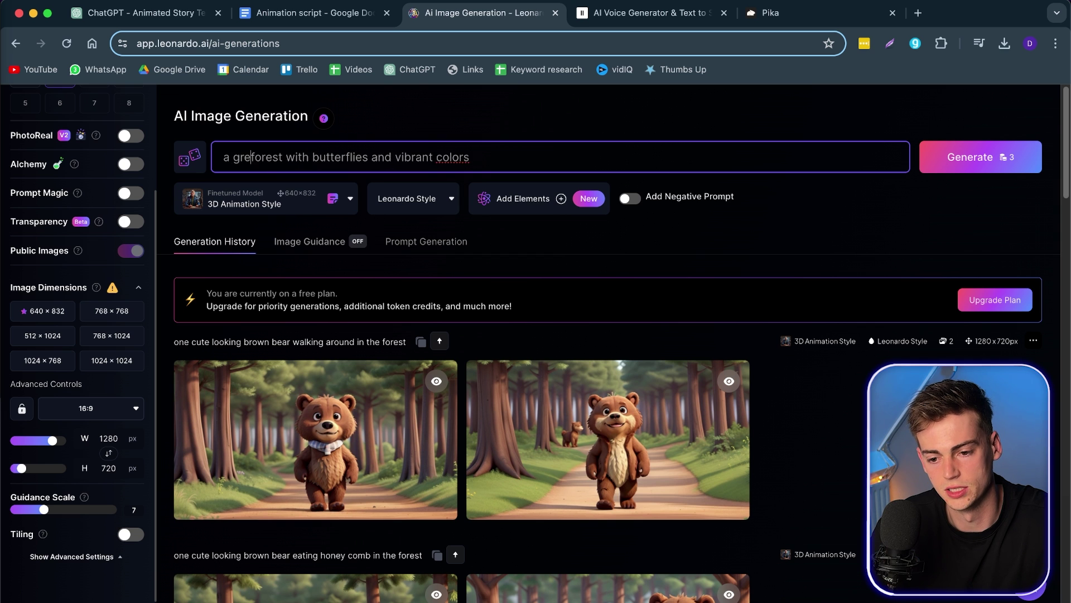
Step: Generate two 1280×720 green-forest-with-butterflies images and download the first one
{"action": "left_click", "coordinate": [962, 162]}
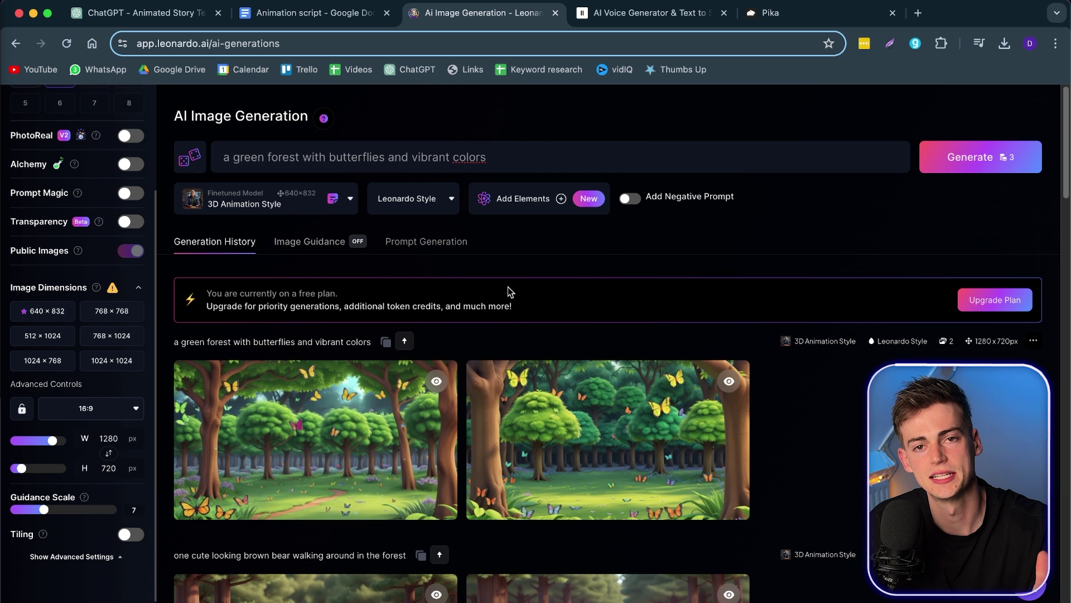
{"action": "mouse_move", "coordinate": [312, 446]}
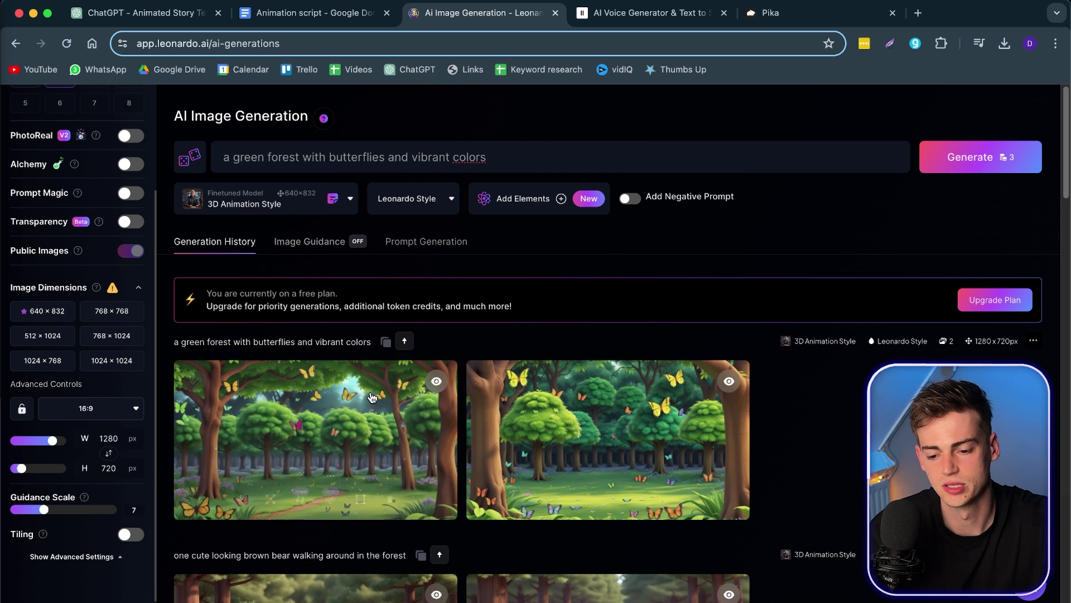
{"action": "left_click", "coordinate": [242, 504]}
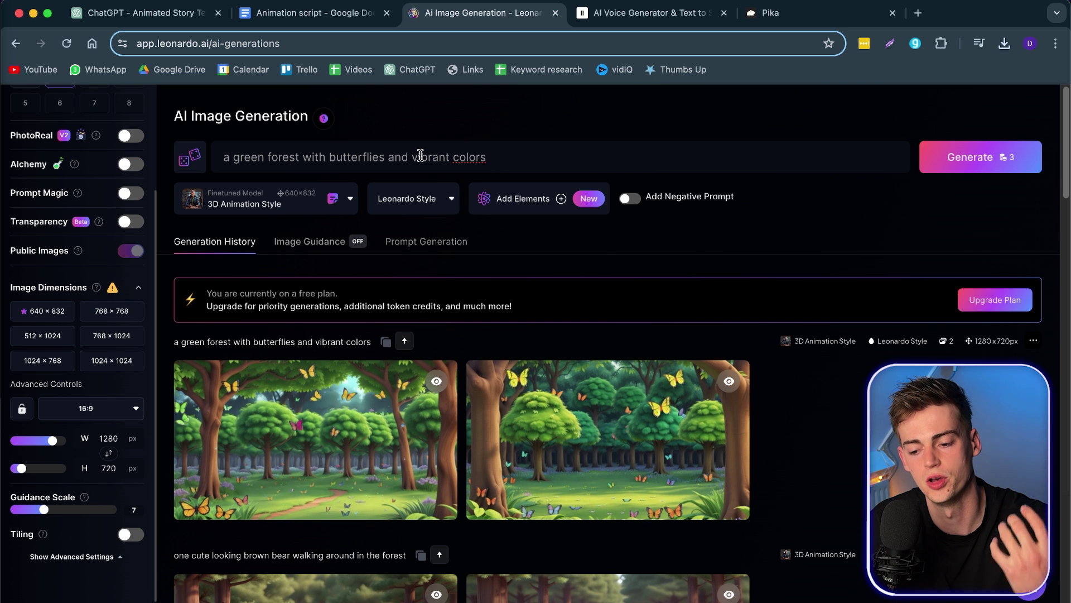
{"action": "key", "text": "ctrl+shift+Tab"}
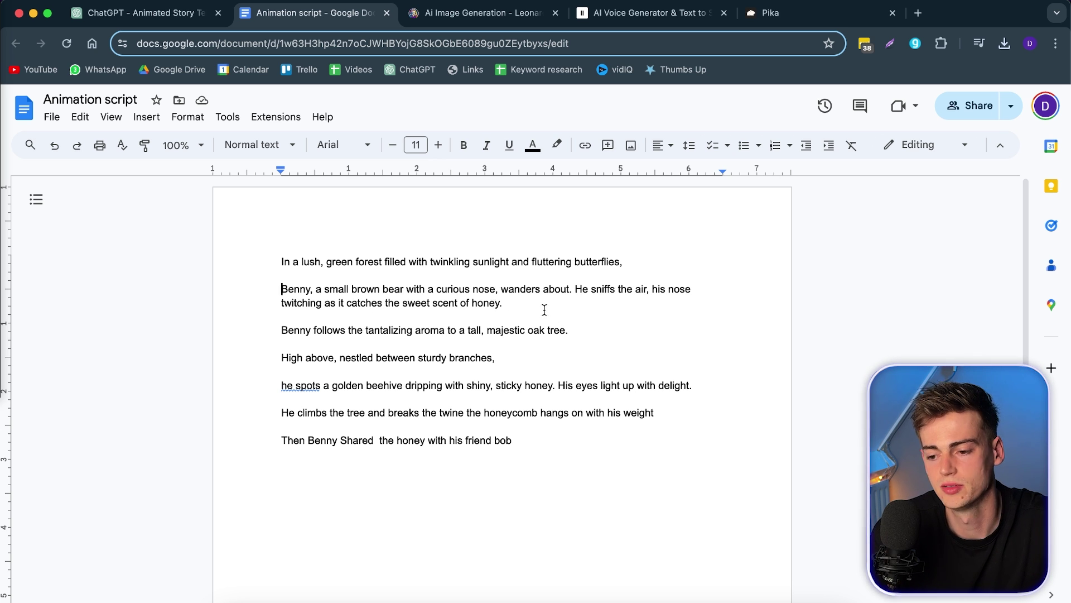
Step: Scroll back through Leonardo's generation history to review the earlier brown-bear images
{"action": "left_click", "coordinate": [469, 13]}
{"action": "scroll", "coordinate": [383, 372], "scroll_direction": "down", "scroll_amount": 5}
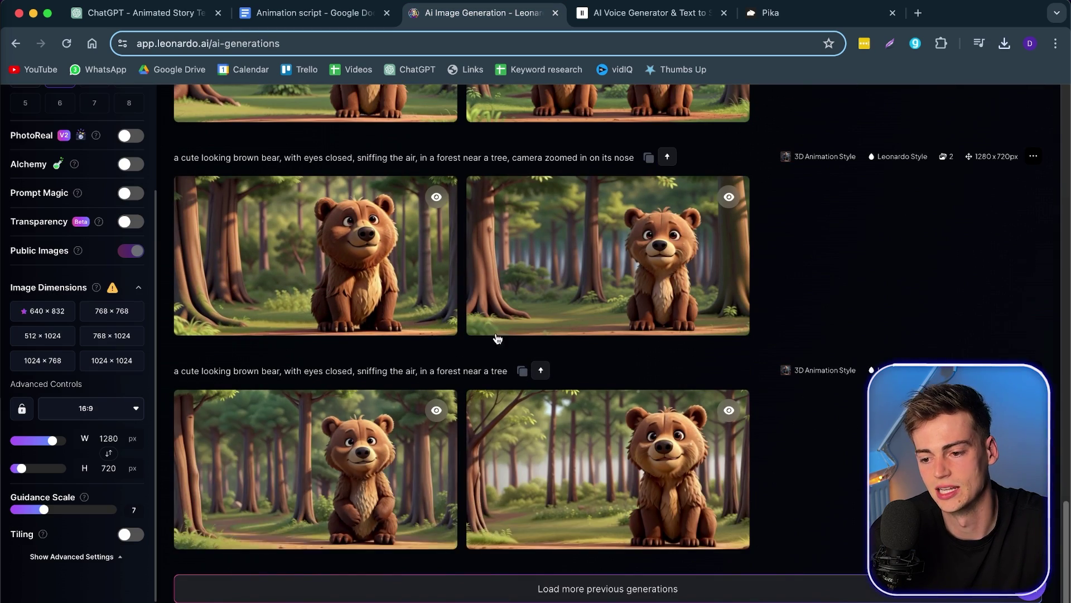
{"action": "mouse_move", "coordinate": [541, 210]}
{"action": "mouse_move", "coordinate": [294, 247]}
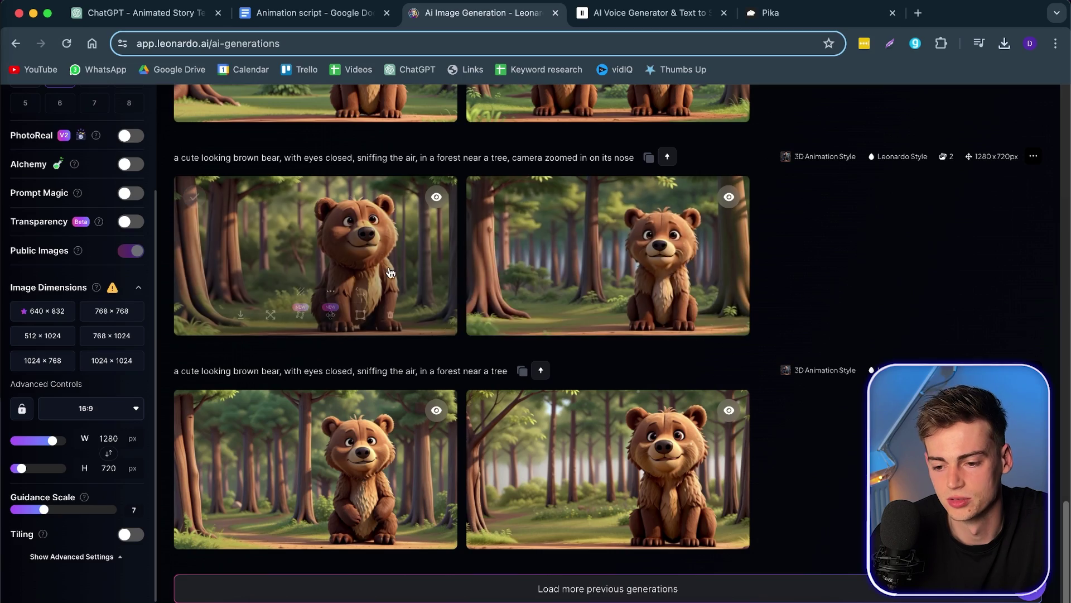
{"action": "scroll", "coordinate": [463, 420], "scroll_direction": "up", "scroll_amount": 3}
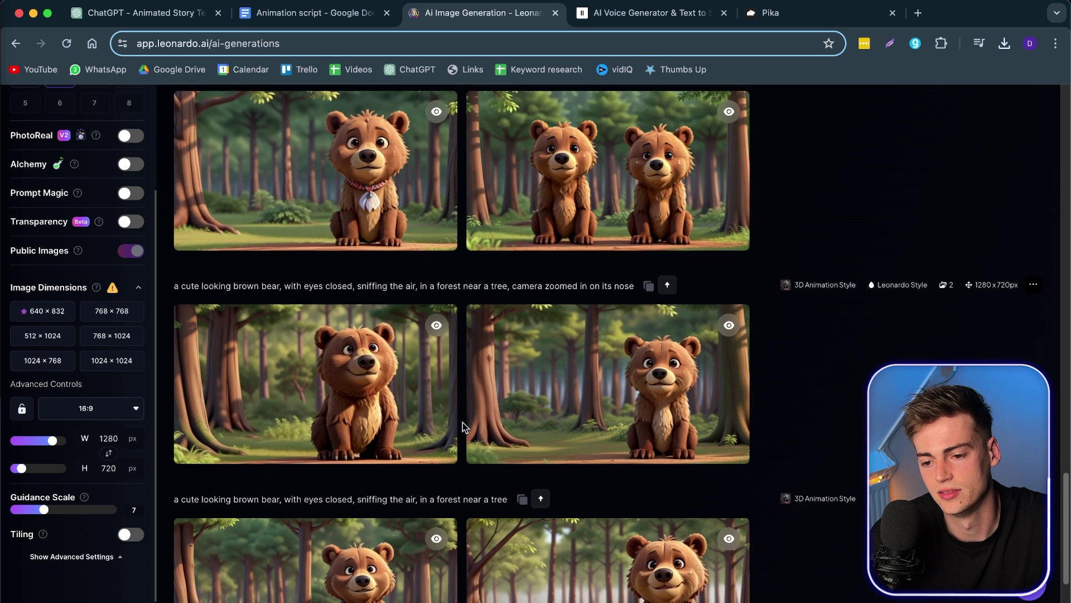
{"action": "scroll", "coordinate": [471, 416], "scroll_direction": "up", "scroll_amount": 3}
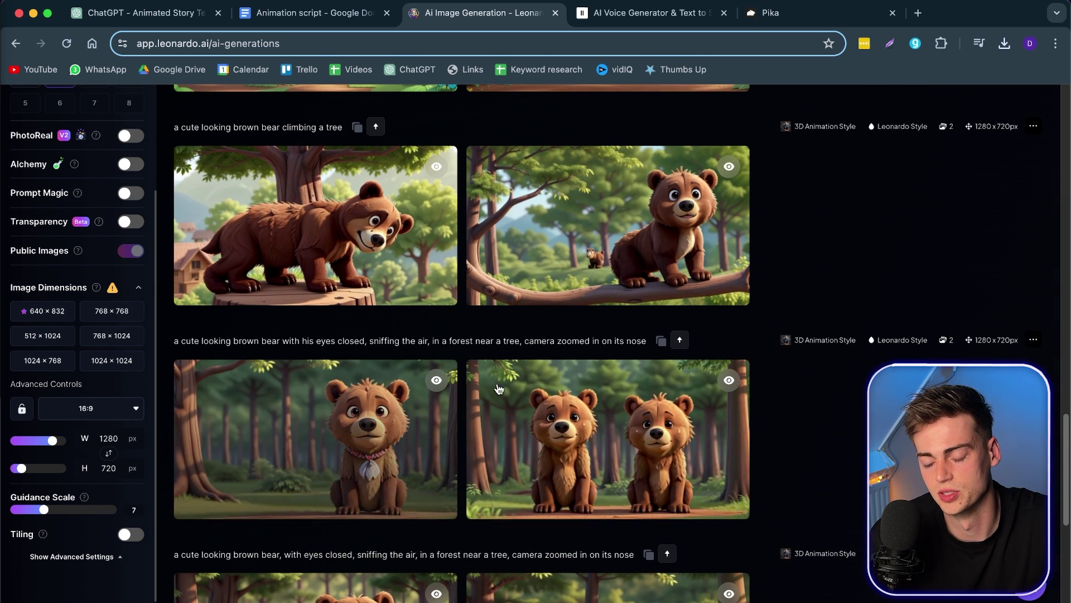
{"action": "scroll", "coordinate": [447, 330], "scroll_direction": "up", "scroll_amount": 1}
{"action": "scroll", "coordinate": [616, 218], "scroll_direction": "up", "scroll_amount": 3}
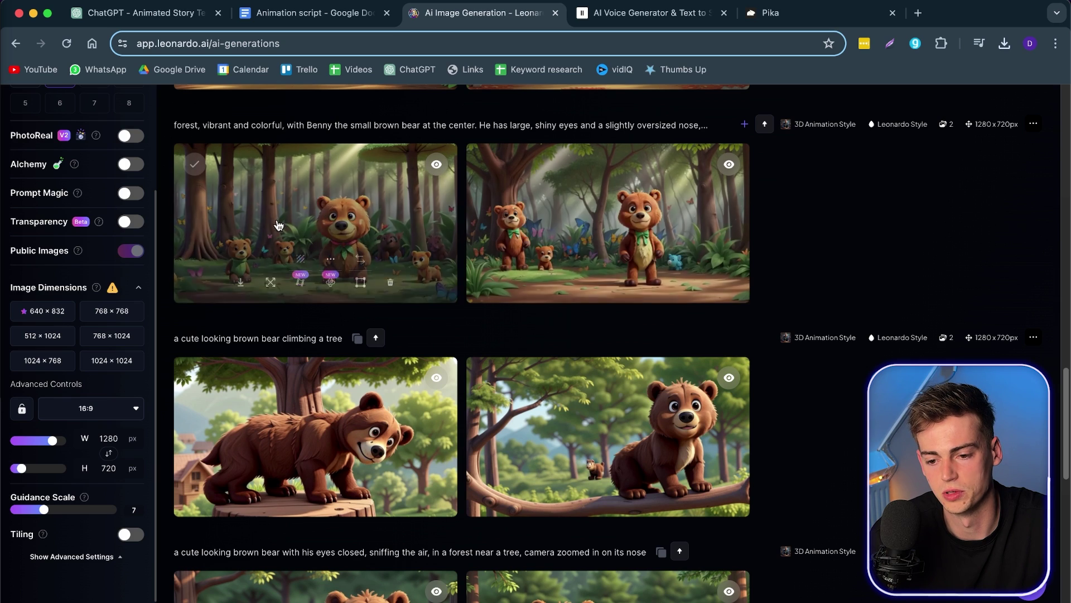
{"action": "scroll", "coordinate": [423, 279], "scroll_direction": "up", "scroll_amount": 1}
{"action": "scroll", "coordinate": [423, 279], "scroll_direction": "up", "scroll_amount": 4}
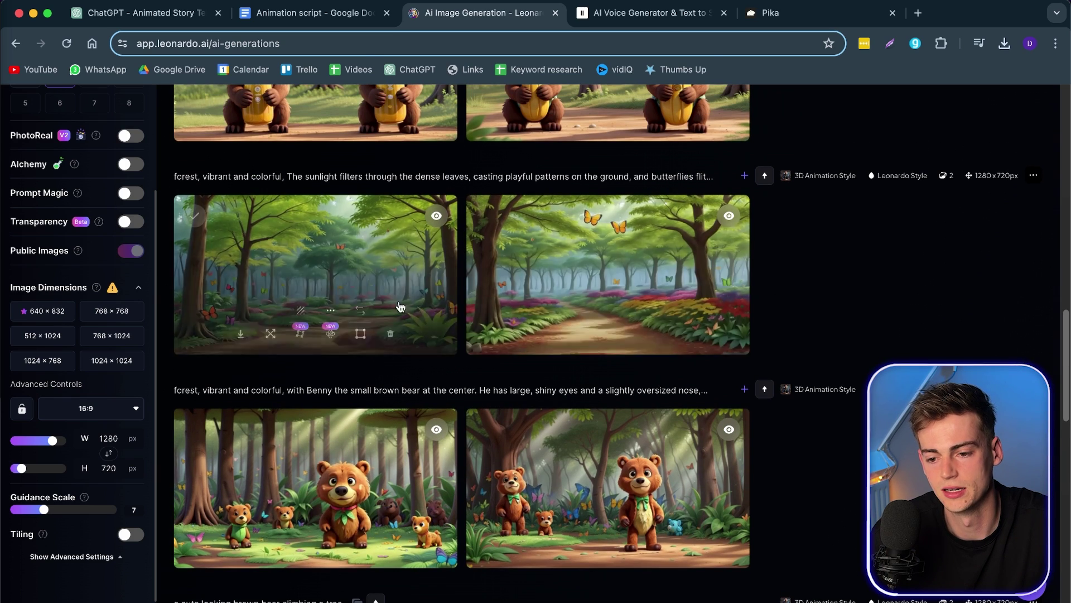
{"action": "scroll", "coordinate": [450, 307], "scroll_direction": "up", "scroll_amount": 5}
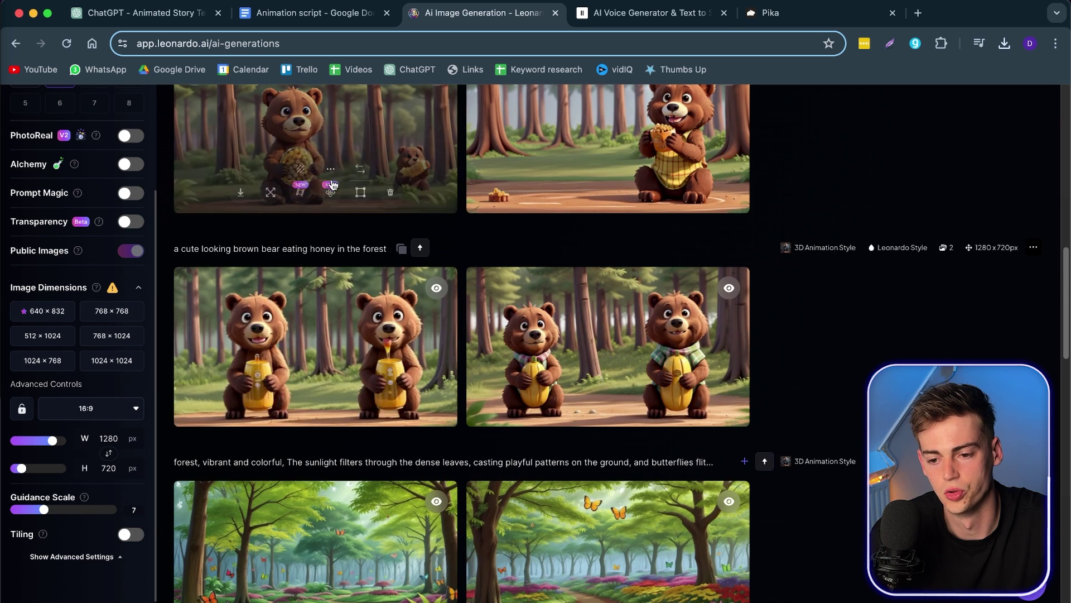
{"action": "scroll", "coordinate": [425, 323], "scroll_direction": "up", "scroll_amount": 6}
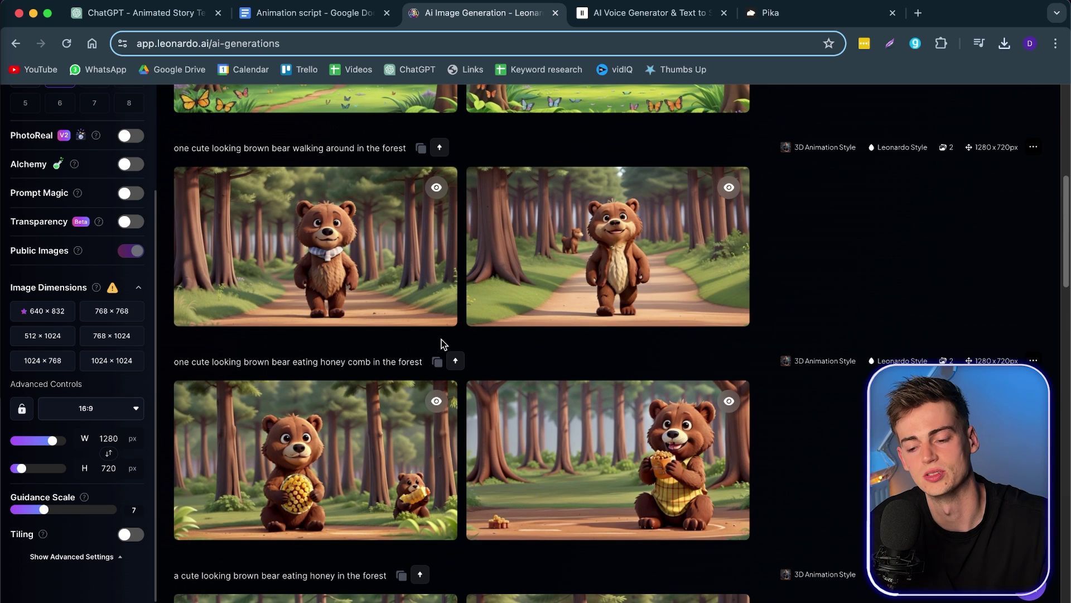
{"action": "mouse_move", "coordinate": [494, 278]}
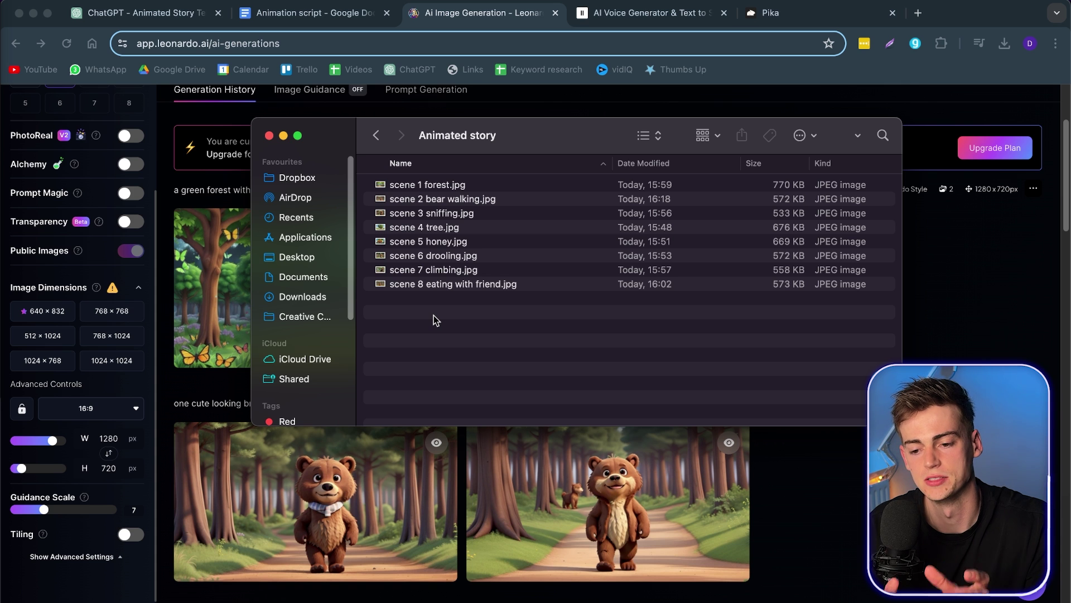
{"action": "left_click", "coordinate": [421, 186]}
{"action": "key", "text": "space"}
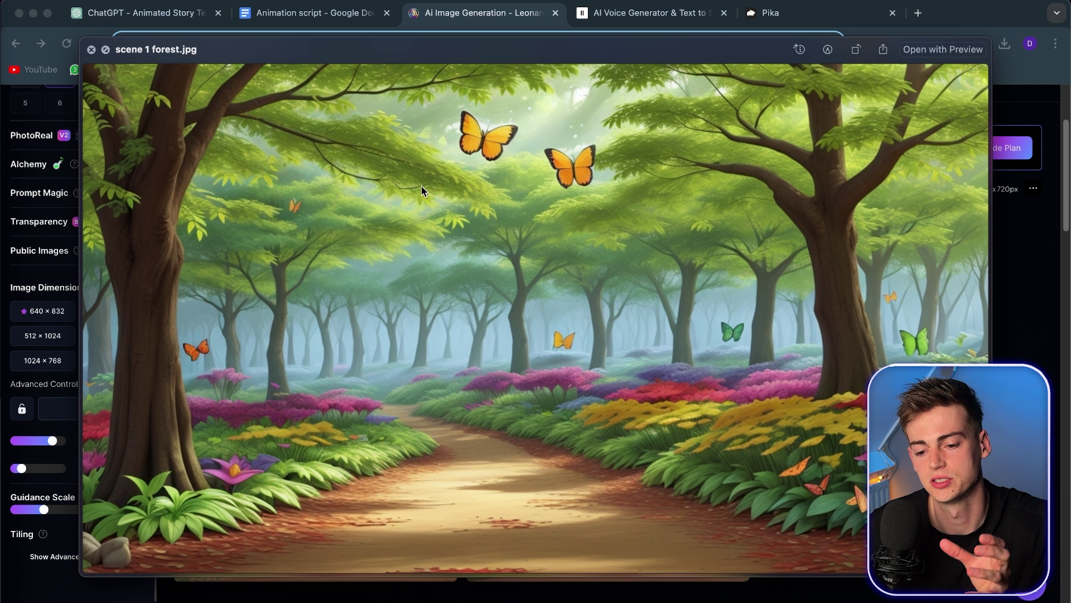
{"action": "key", "text": "Down"}
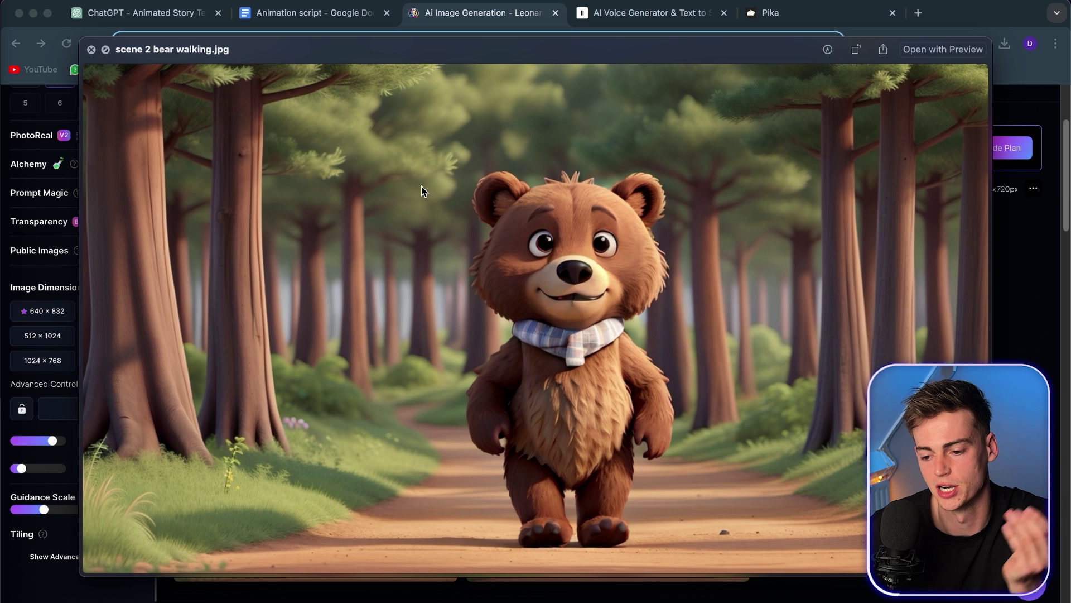
{"action": "key", "text": "Down"}
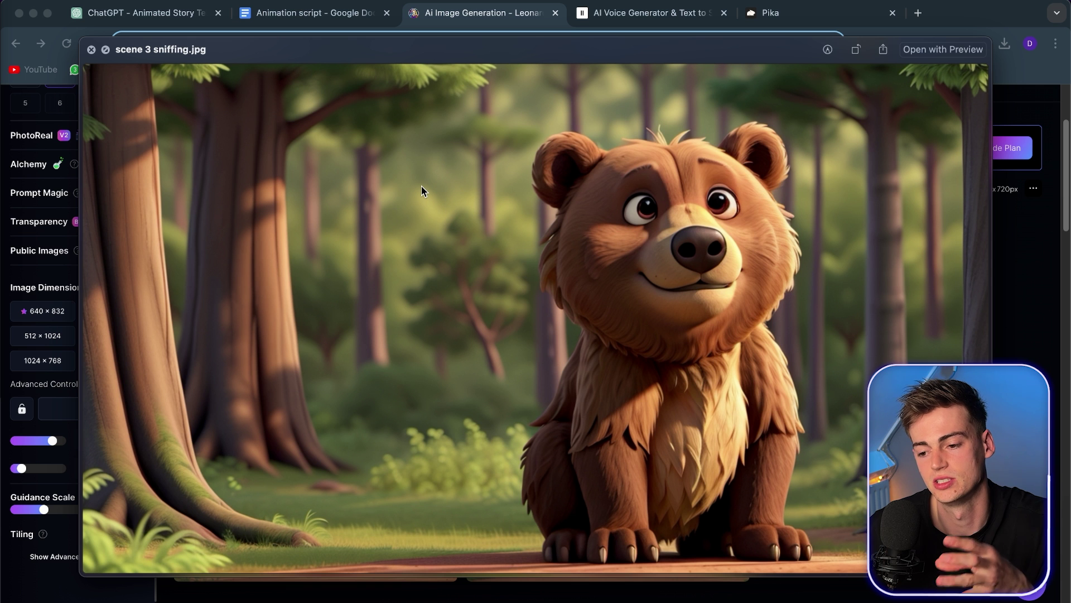
{"action": "key", "text": "Down"}
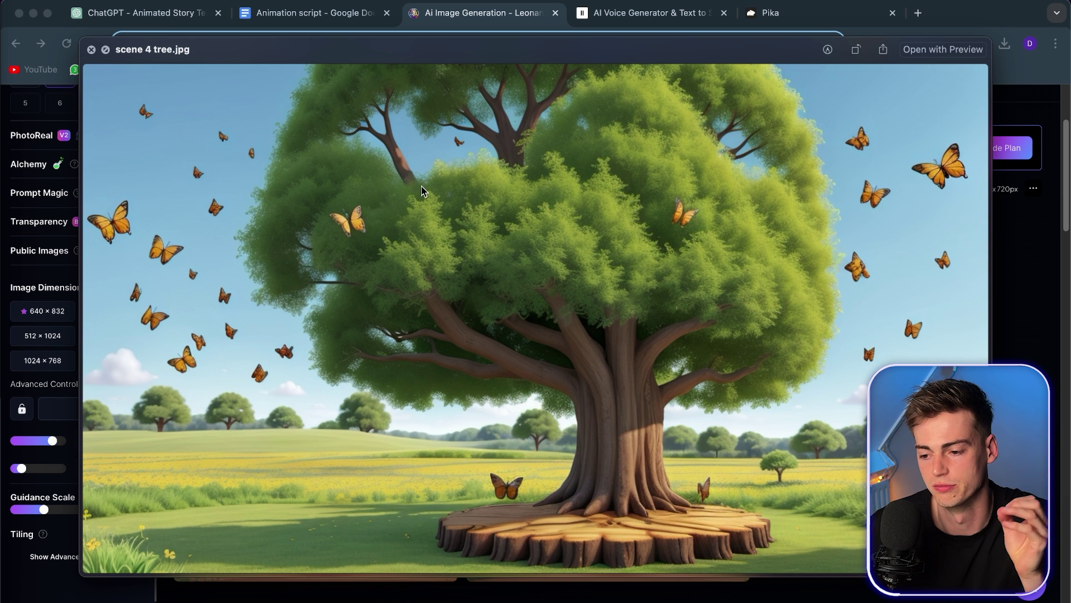
{"action": "key", "text": "Down"}
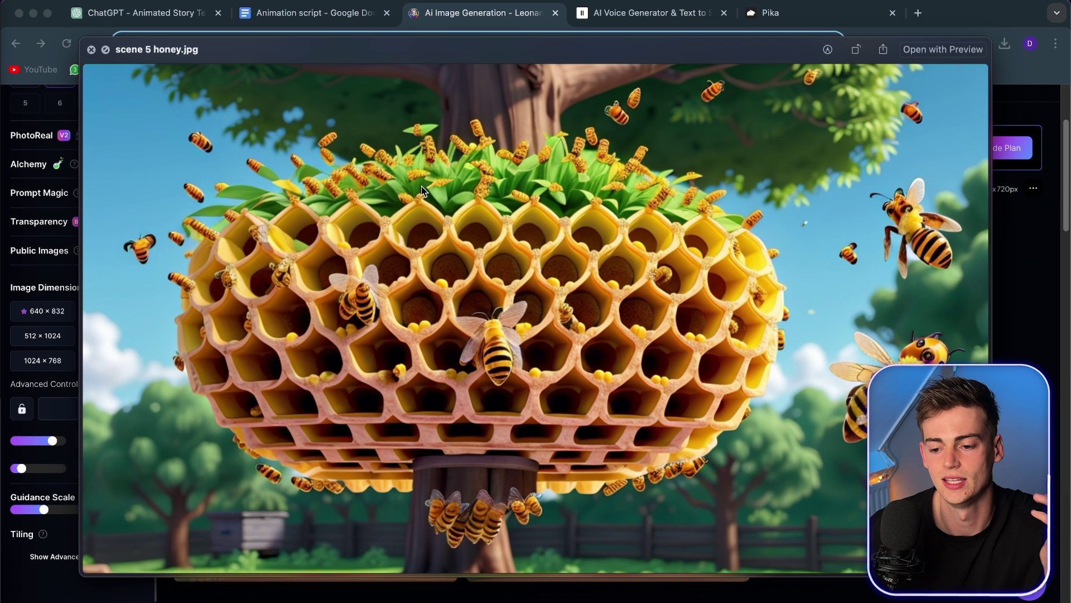
{"action": "key", "text": "Down"}
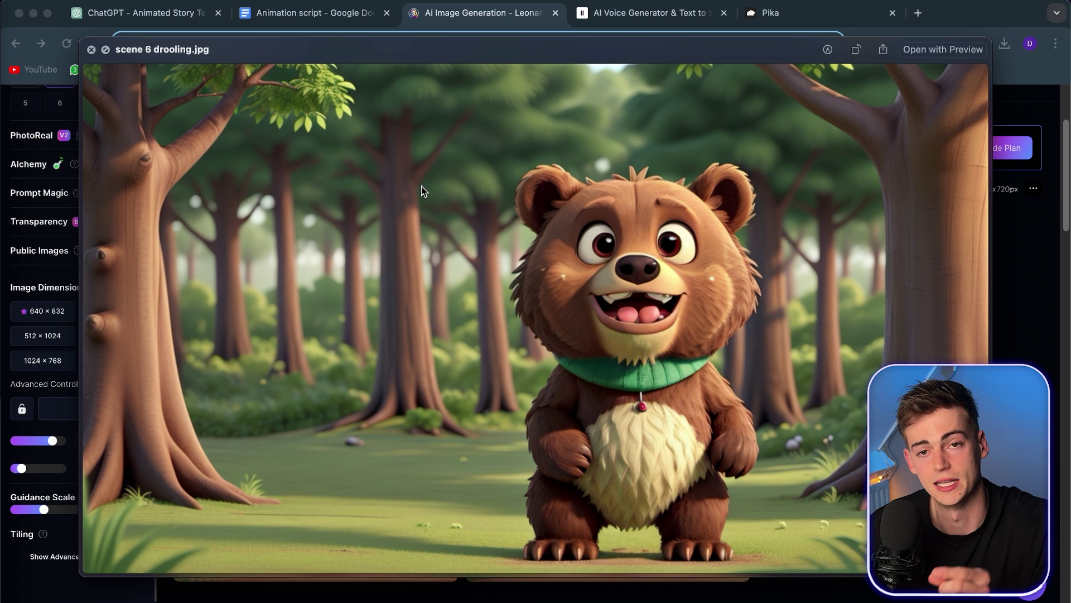
{"action": "key", "text": "Down"}
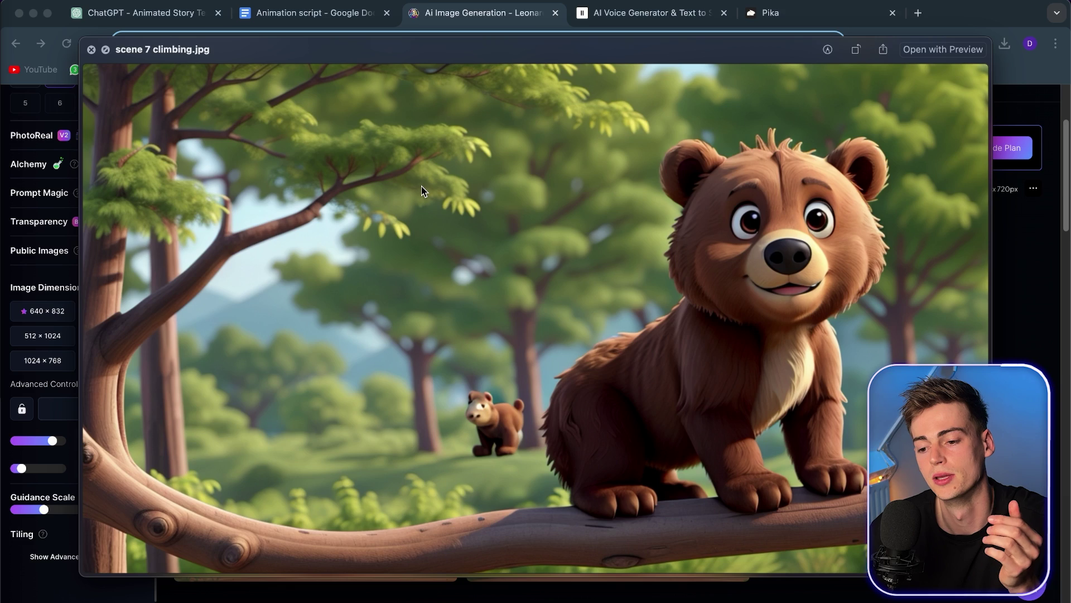
{"action": "key", "text": "Down"}
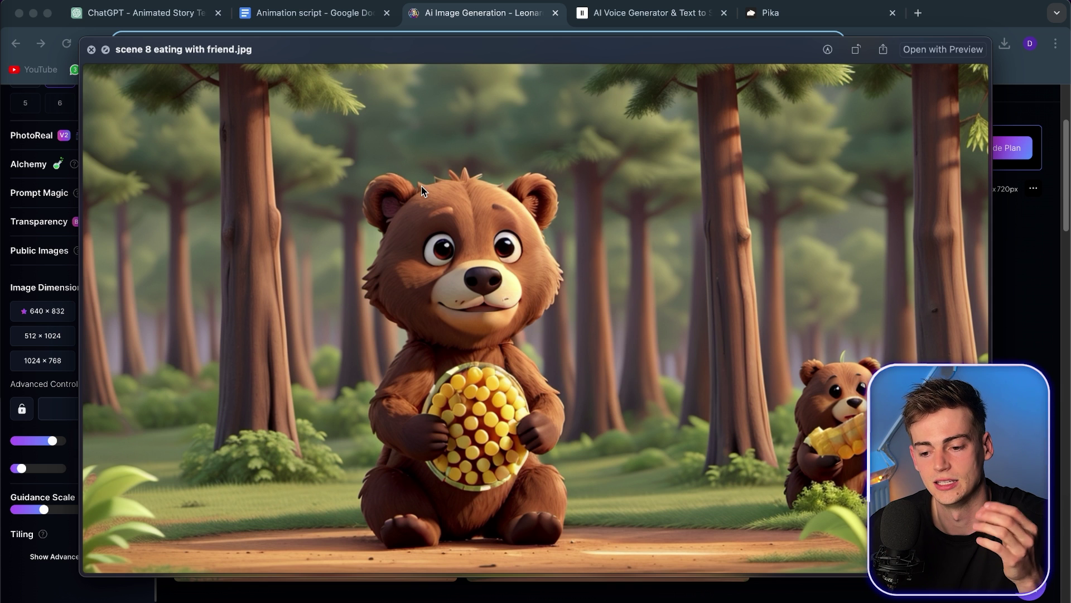
{"action": "key", "text": "space"}
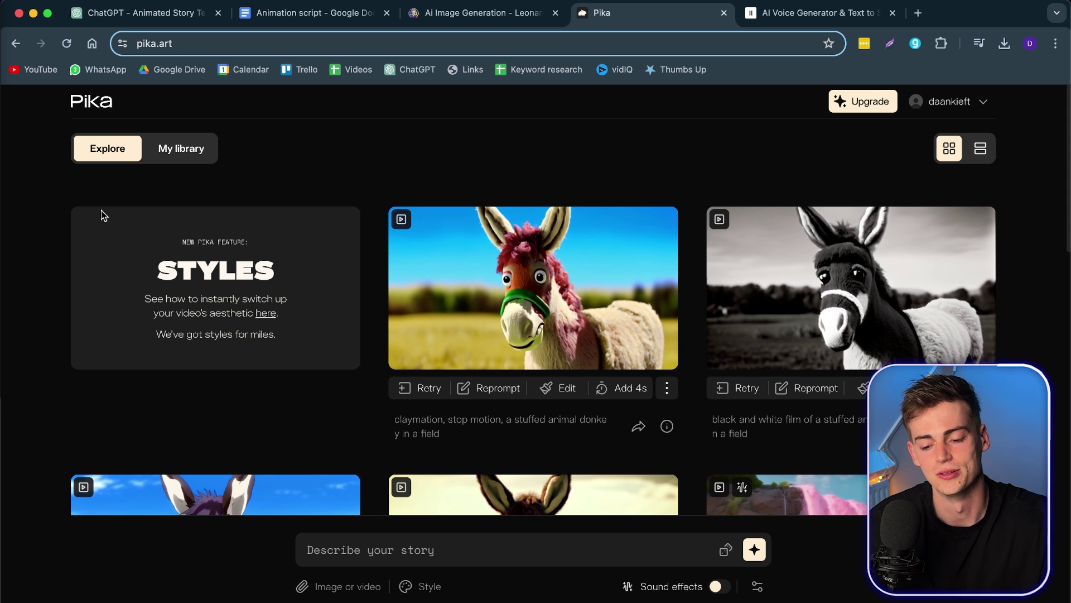
Step: Attach 'scene 1 forest.jpg' from Documents > Animated story as Pika's starting image
{"action": "left_click", "coordinate": [332, 587]}
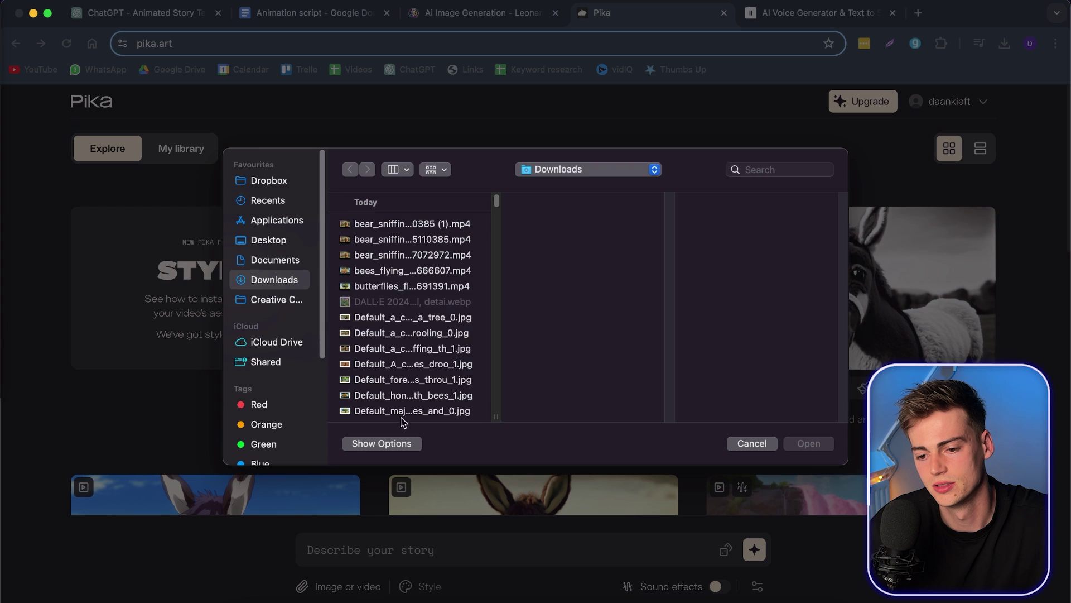
{"action": "left_click", "coordinate": [270, 260]}
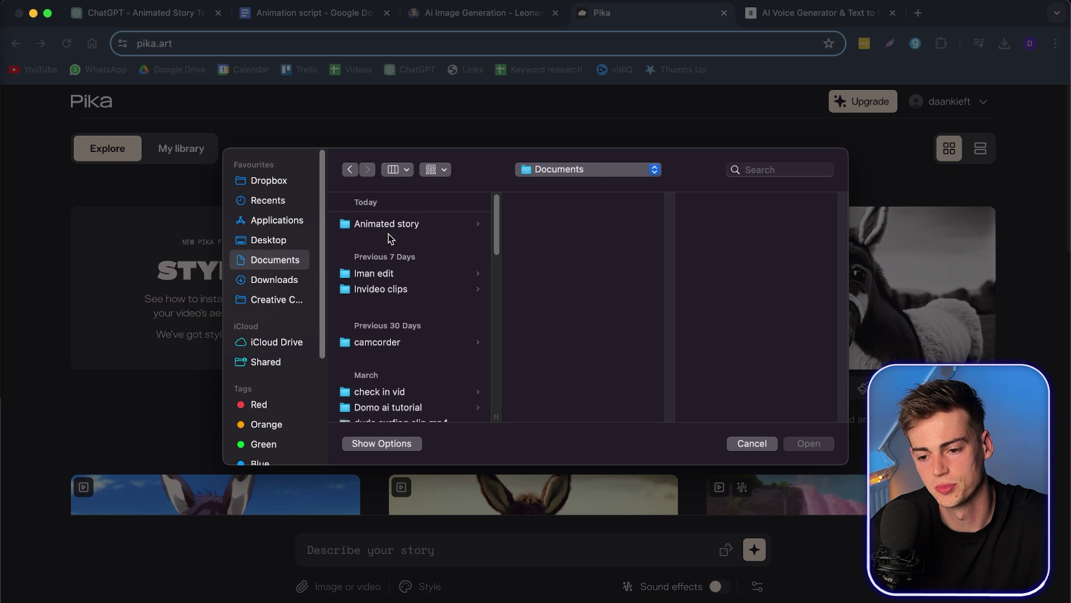
{"action": "left_click", "coordinate": [389, 226]}
{"action": "left_click", "coordinate": [574, 226]}
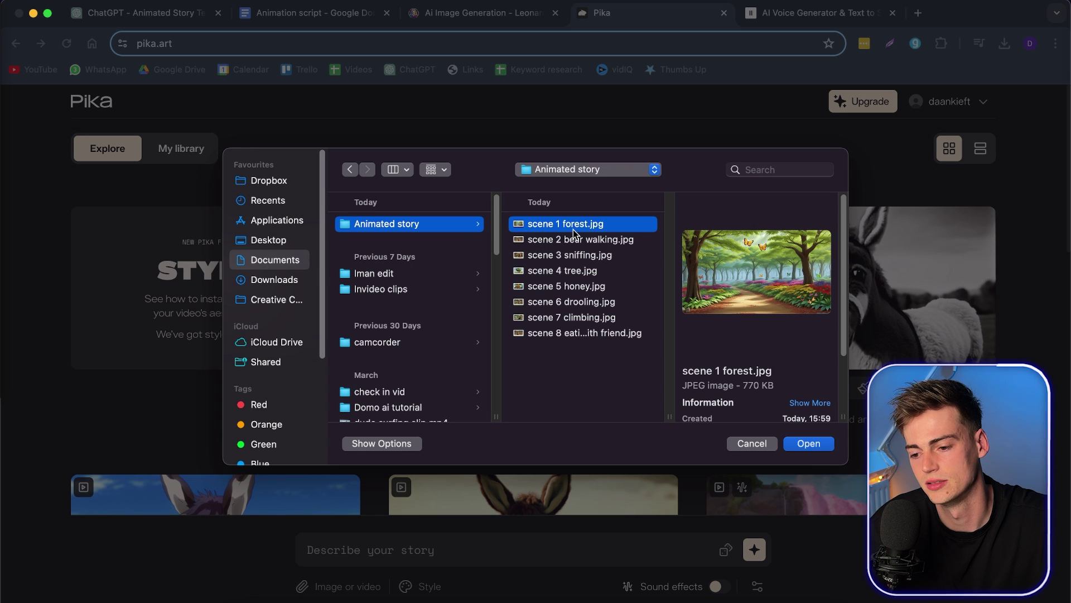
{"action": "left_click", "coordinate": [810, 444]}
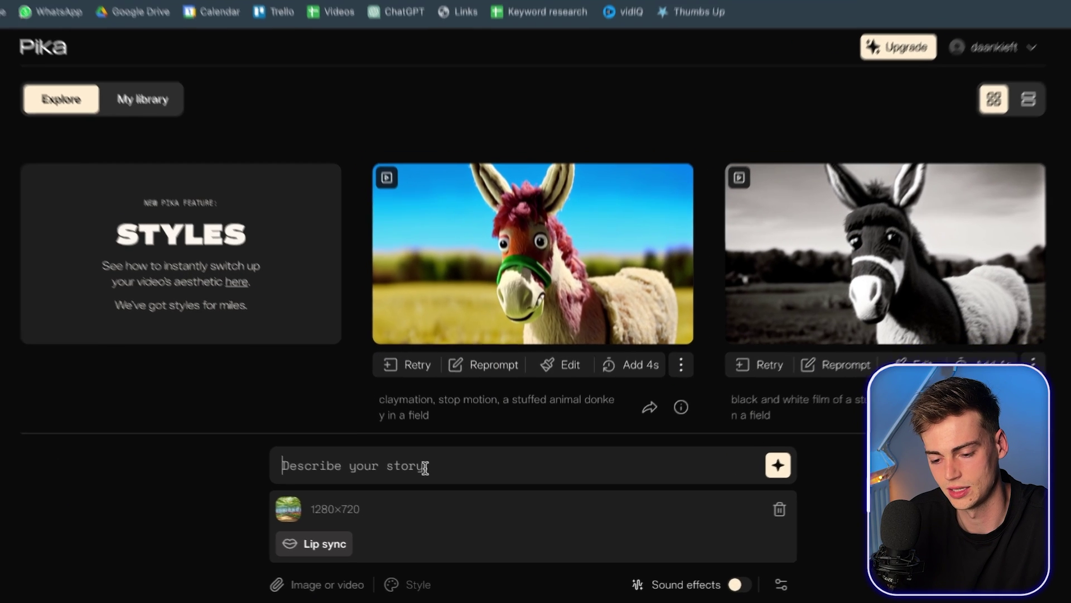
Step: Enter the prompt 'a forest, with butterflies flying around, camera zooming in.'
{"action": "type", "text": "a forest, with f"}
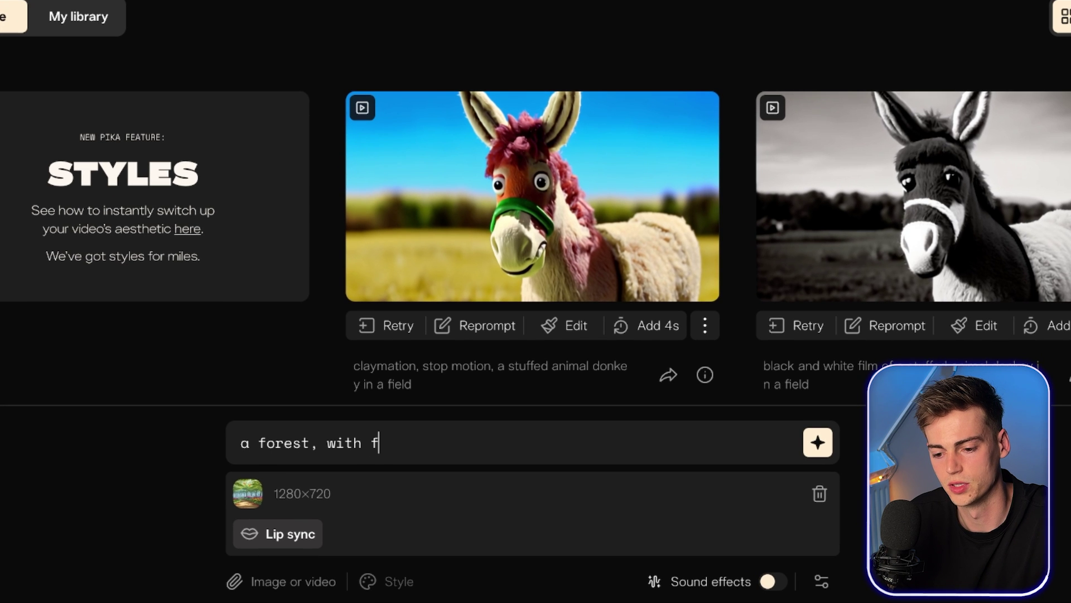
{"action": "key", "text": "BackSpace"}
{"action": "type", "text": "butterflies flying around, camera zoo"}
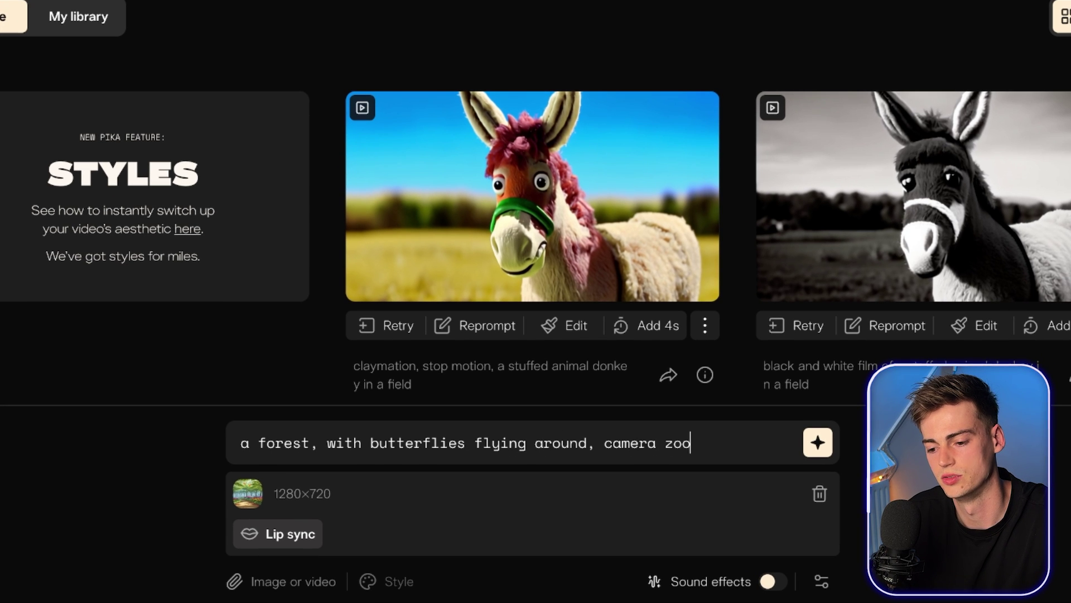
{"action": "type", "text": "ming in"}
{"action": "type", "text": "."}
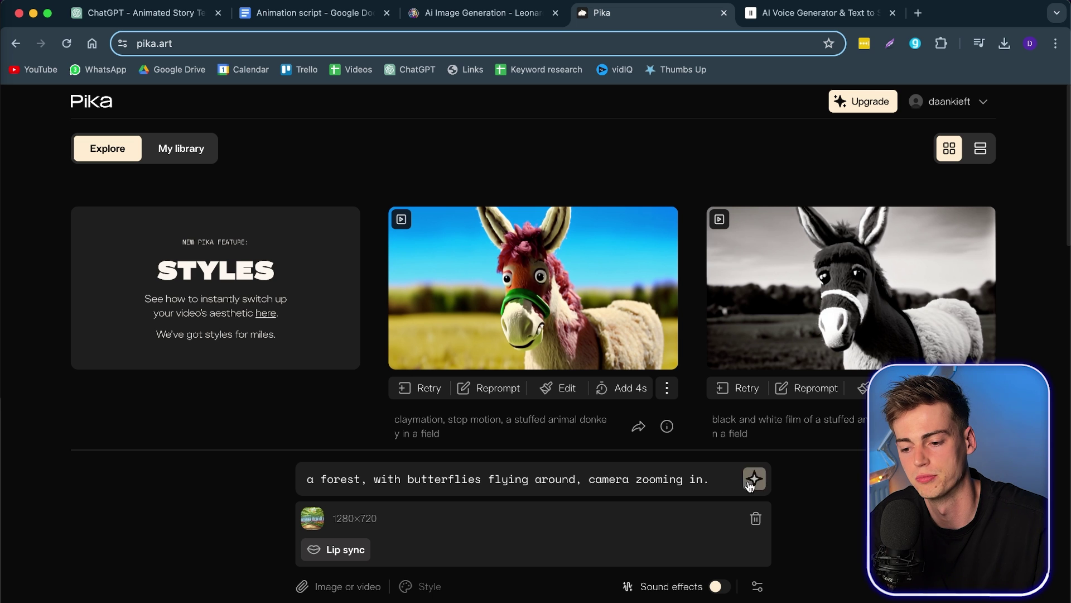
Step: Generate the forest-with-butterflies video and review it beside the bear-honey and bees clips
{"action": "mouse_move", "coordinate": [596, 428]}
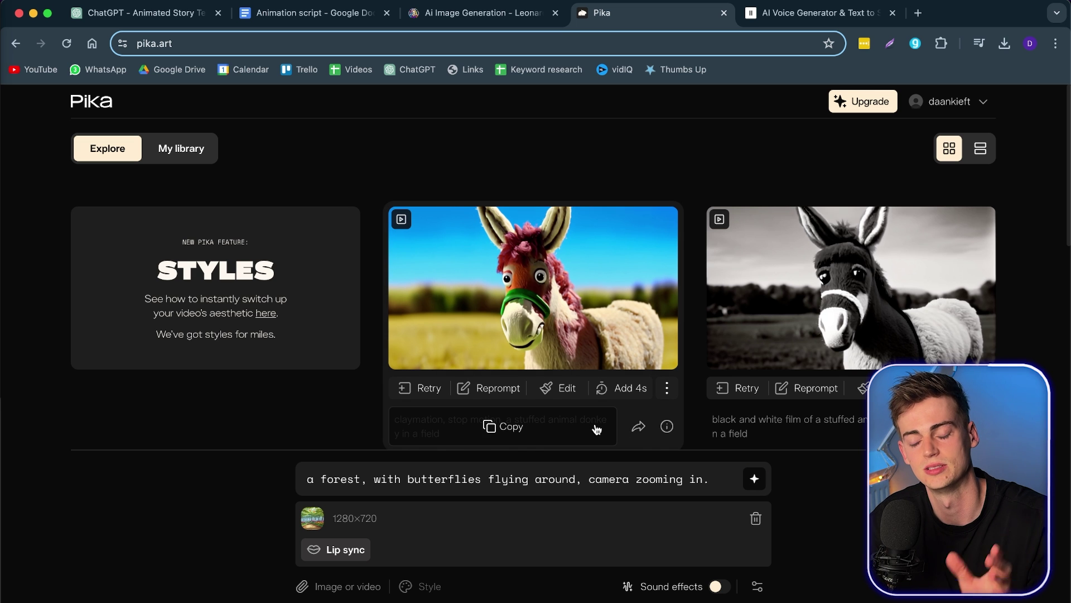
{"action": "key", "text": "Return"}
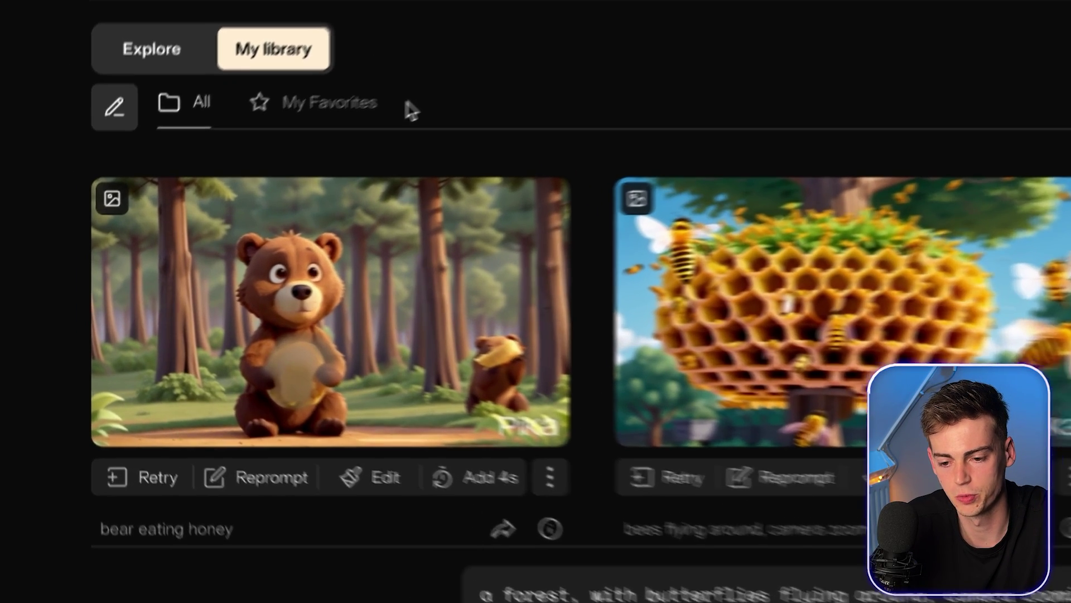
{"action": "mouse_move", "coordinate": [260, 295]}
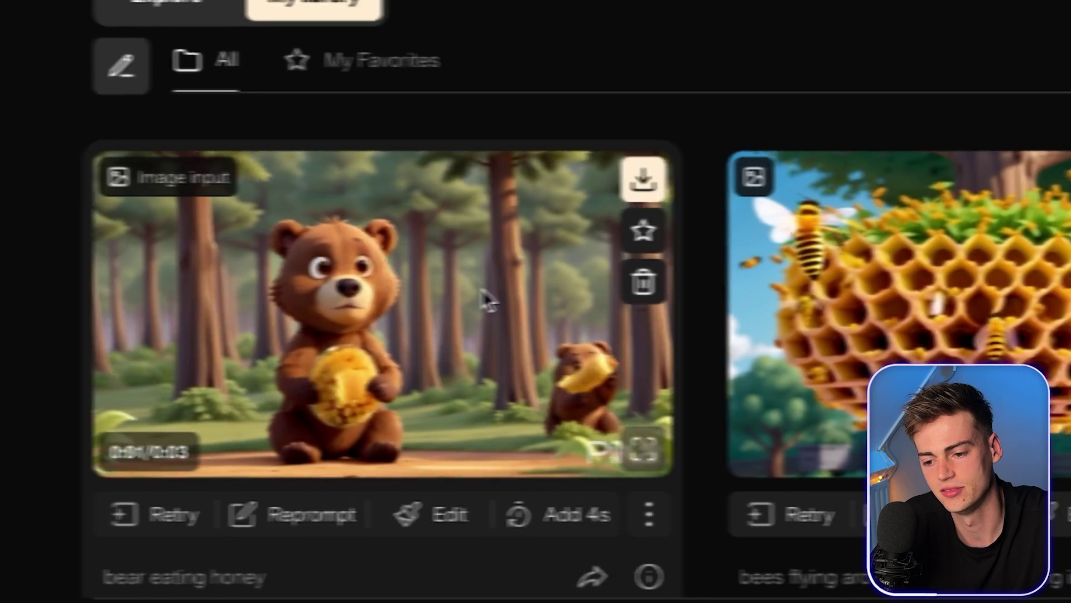
{"action": "mouse_move", "coordinate": [1012, 316]}
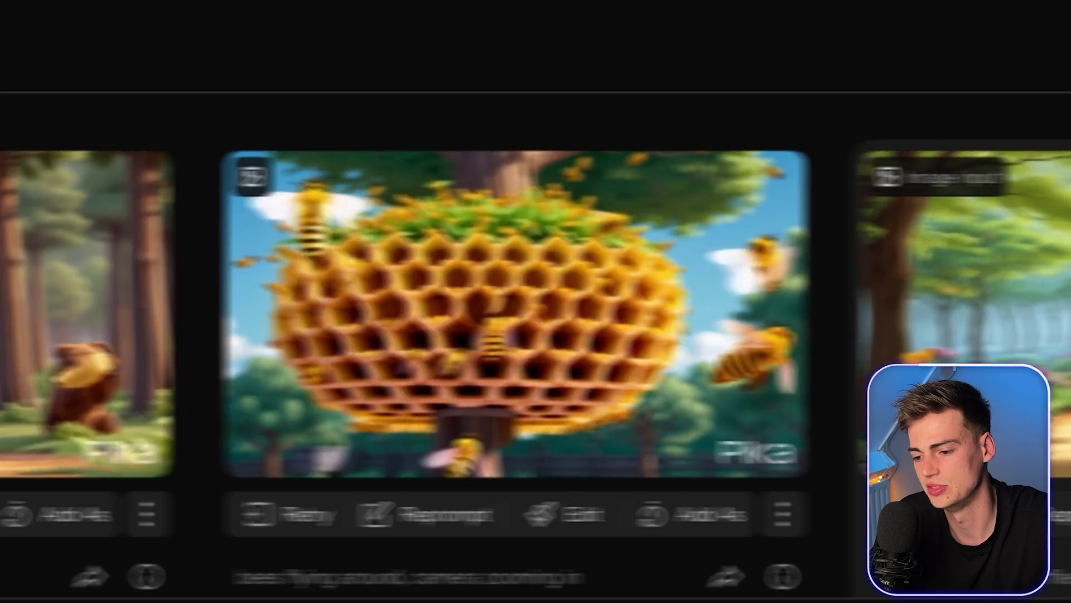
{"action": "mouse_move", "coordinate": [1068, 320]}
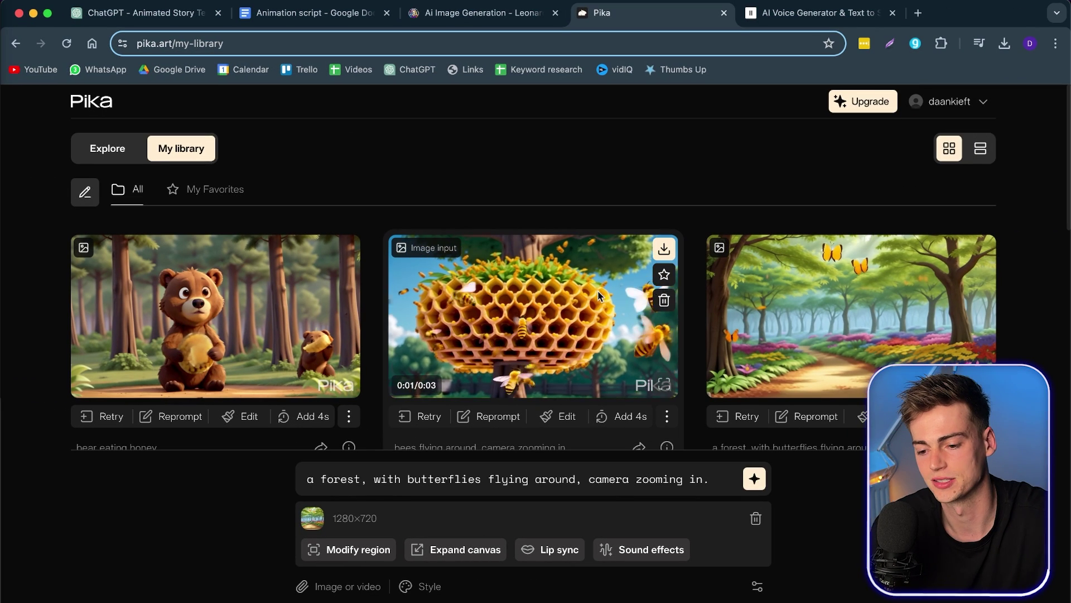
{"action": "scroll", "coordinate": [636, 346], "scroll_direction": "down", "scroll_amount": 3}
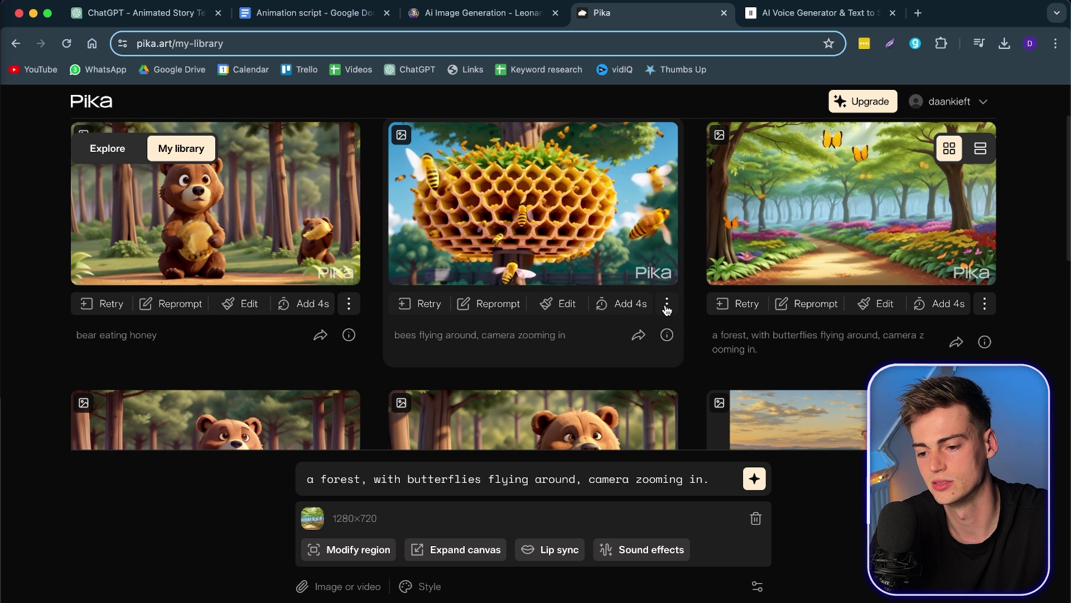
Step: Generate 'bees zooming' sound effects for the bees clip
{"action": "left_click", "coordinate": [561, 305]}
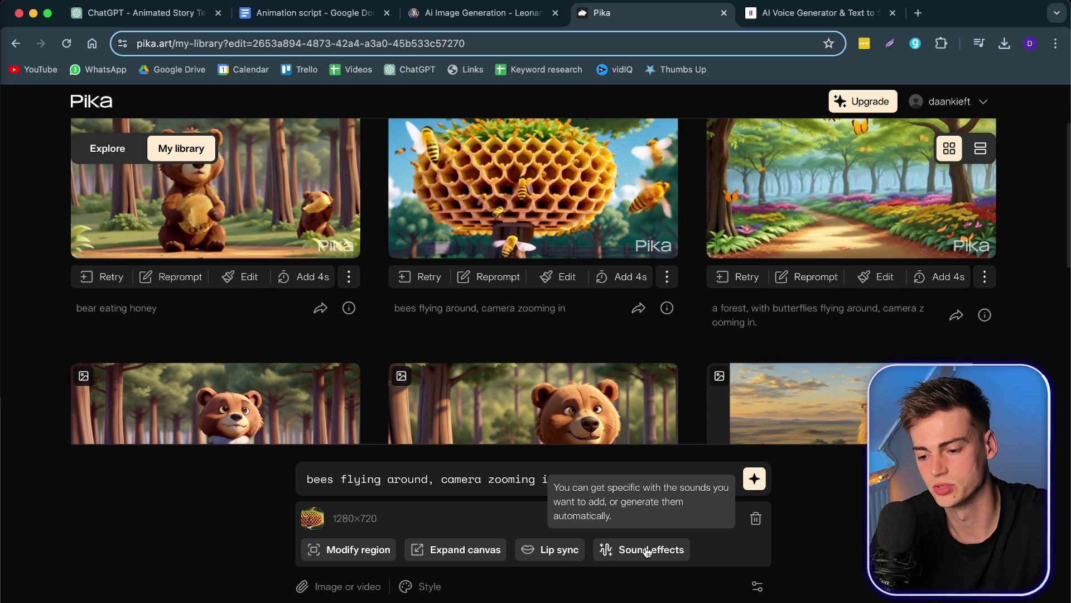
{"action": "left_click", "coordinate": [647, 553]}
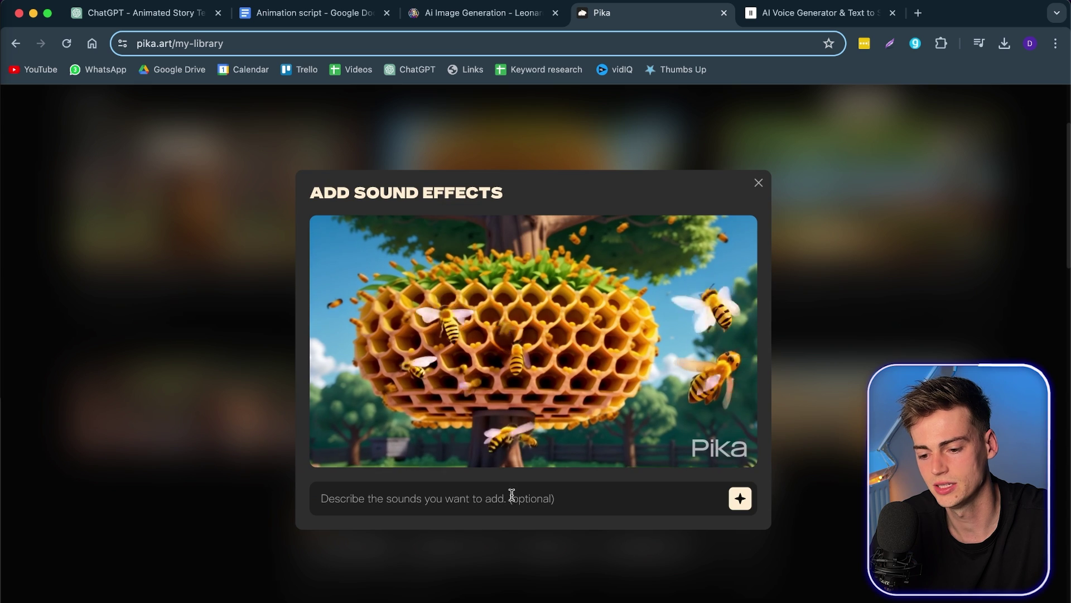
{"action": "type", "text": "b"}
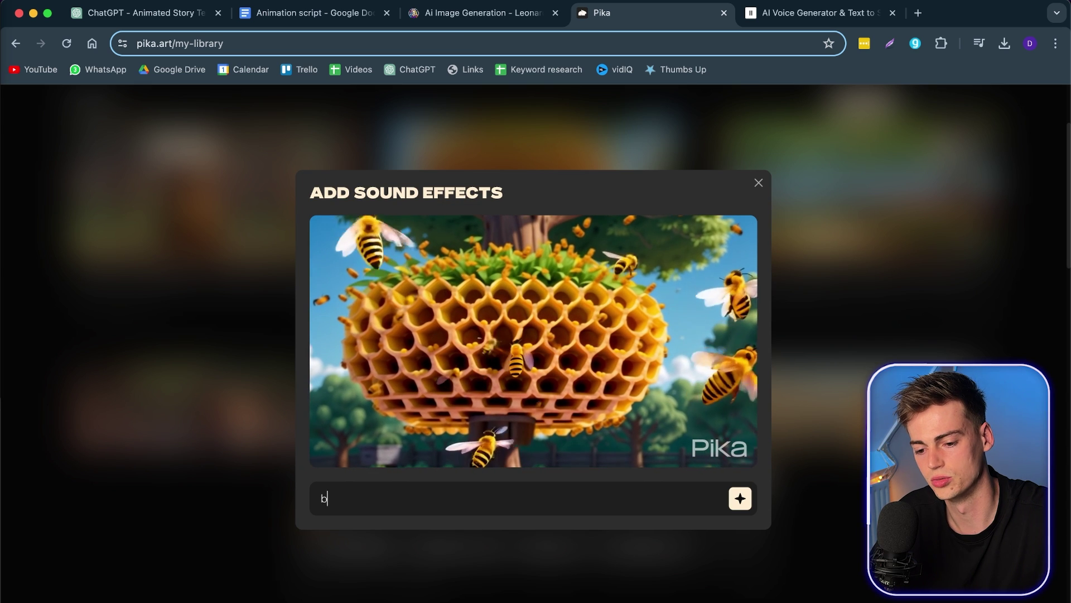
{"action": "type", "text": "ees zooming"}
{"action": "key", "text": "Return"}
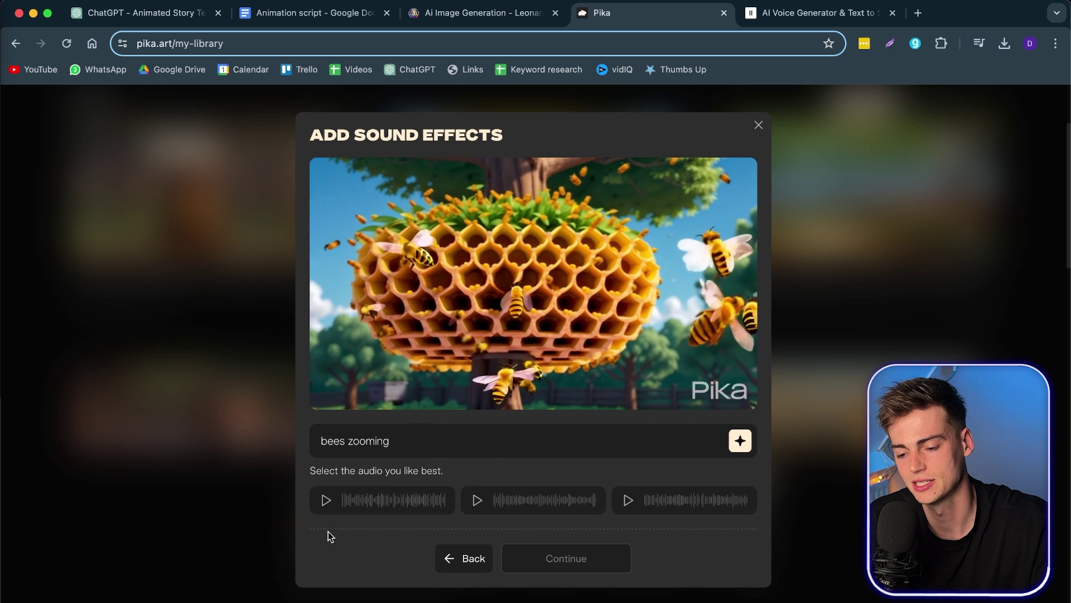
Step: Preview the sound options, choose the third, trim it and attach it to the bees clip
{"action": "left_click", "coordinate": [326, 500]}
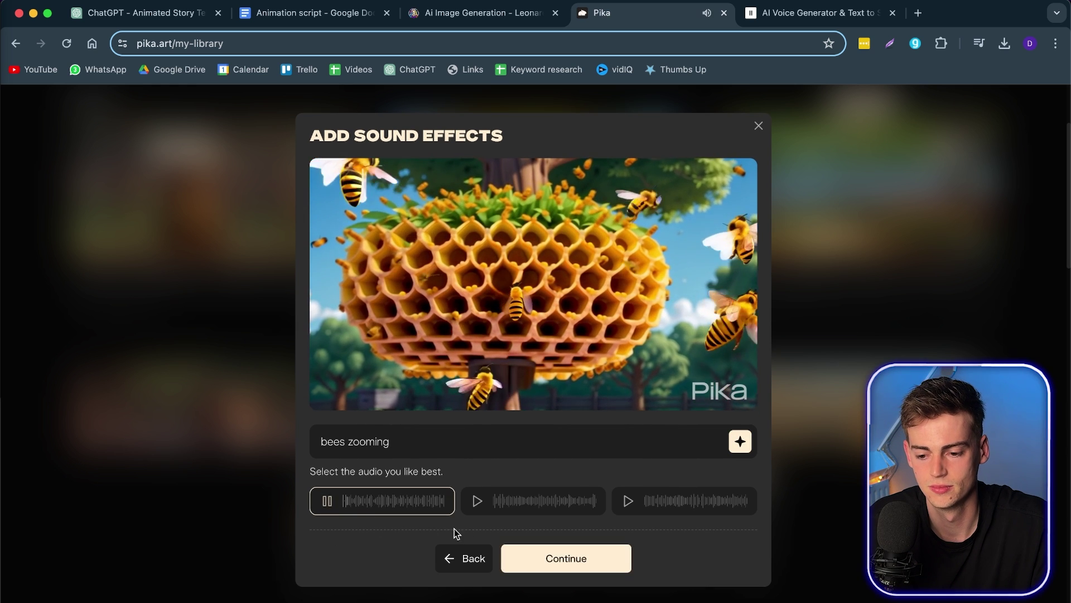
{"action": "left_click", "coordinate": [328, 501]}
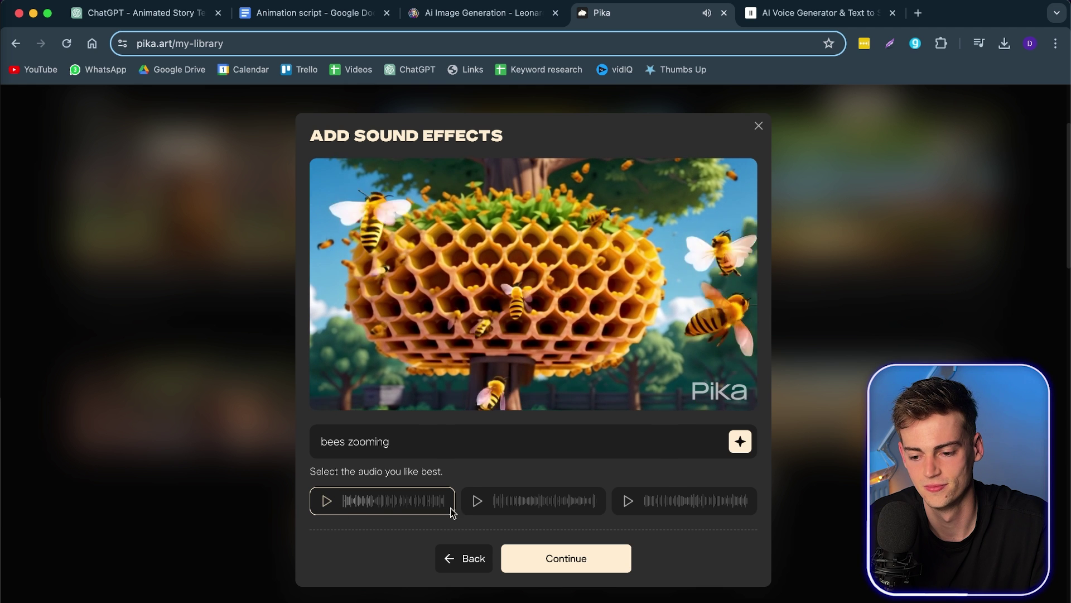
{"action": "left_click", "coordinate": [477, 500]}
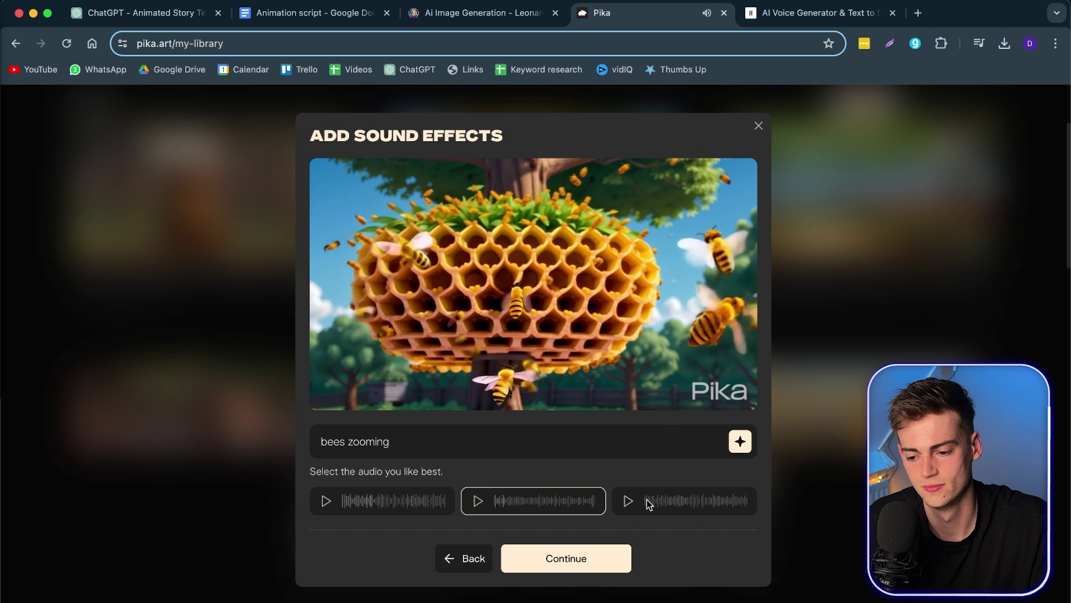
{"action": "left_click", "coordinate": [628, 500]}
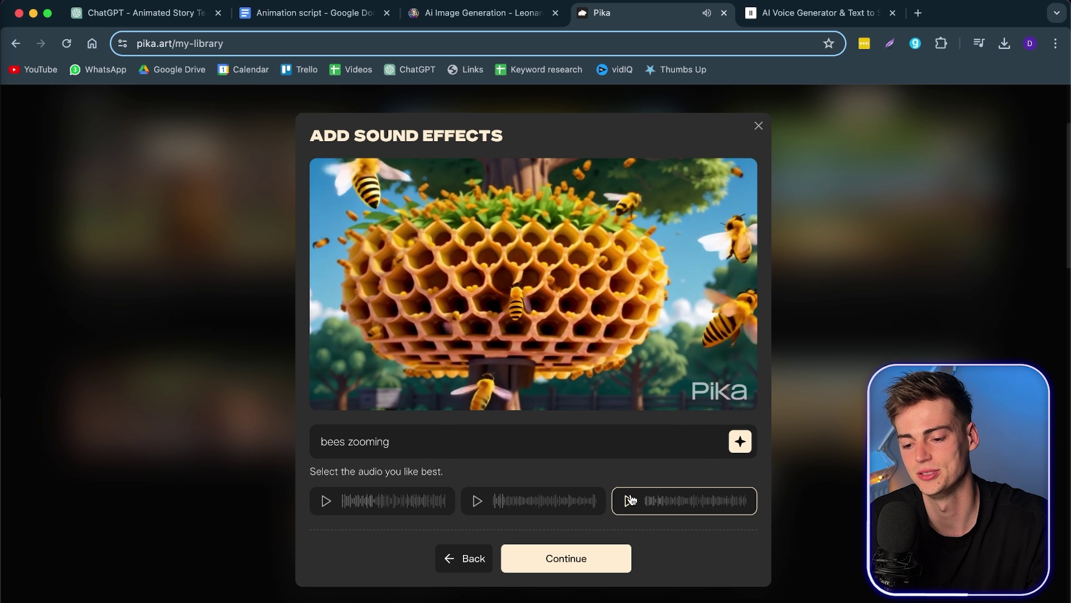
{"action": "left_click", "coordinate": [587, 561]}
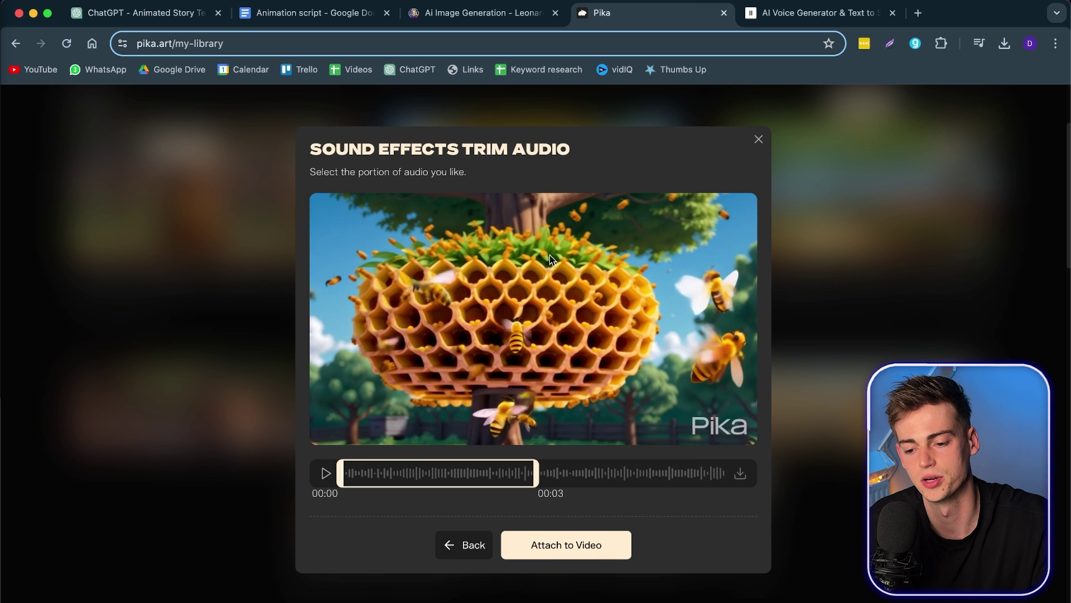
{"action": "left_click", "coordinate": [577, 537]}
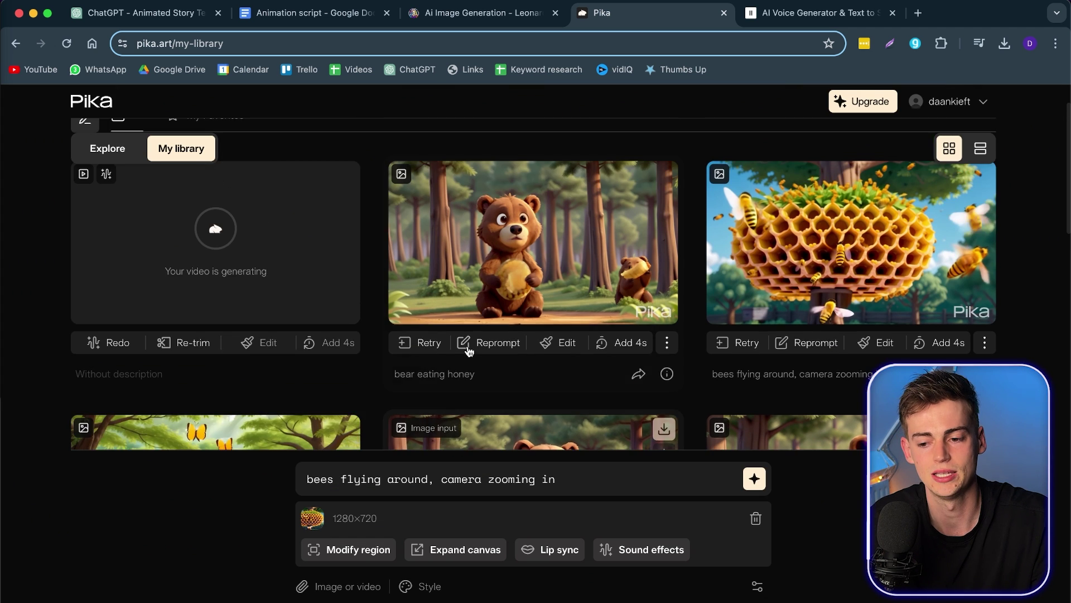
Step: Let the bees clip finish rendering, then check and close the bear-honey clip's extra options
{"action": "scroll", "coordinate": [659, 363], "scroll_direction": "up", "scroll_amount": 2}
{"action": "left_click", "coordinate": [660, 349]}
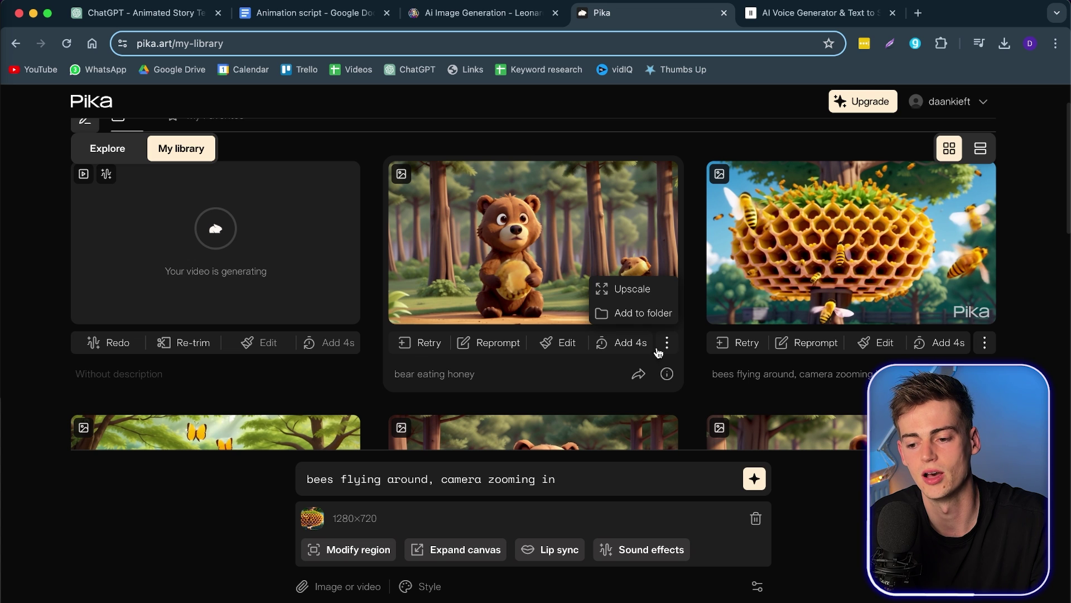
{"action": "left_click", "coordinate": [658, 352]}
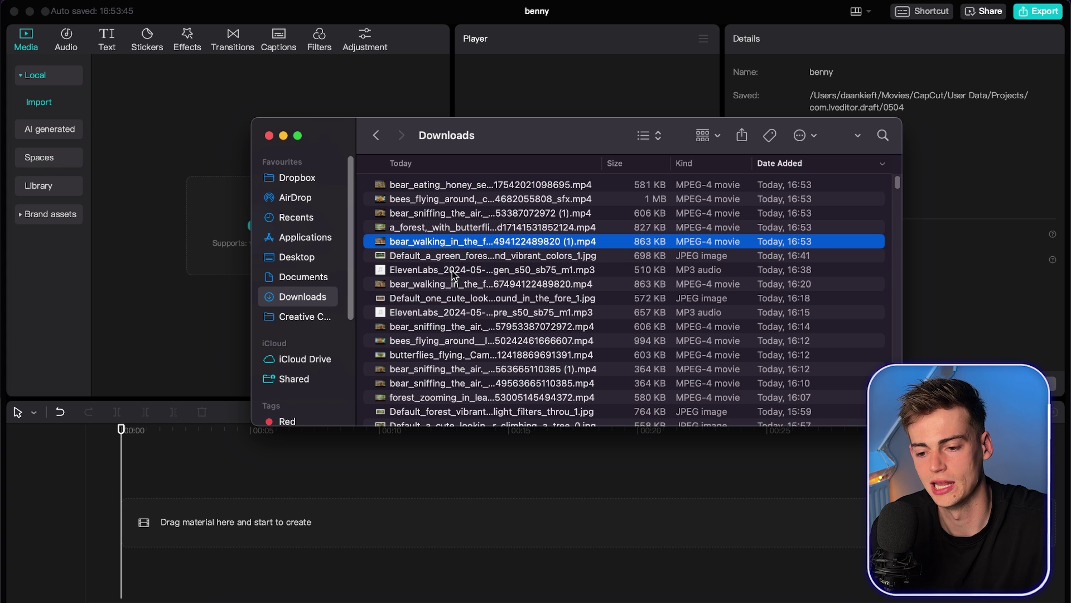
Step: Import the ElevenLabs voiceover and the five newest bear story clips into CapCut's Media
{"action": "left_click_drag", "start_coordinate": [550, 270], "coordinate": [215, 241]}
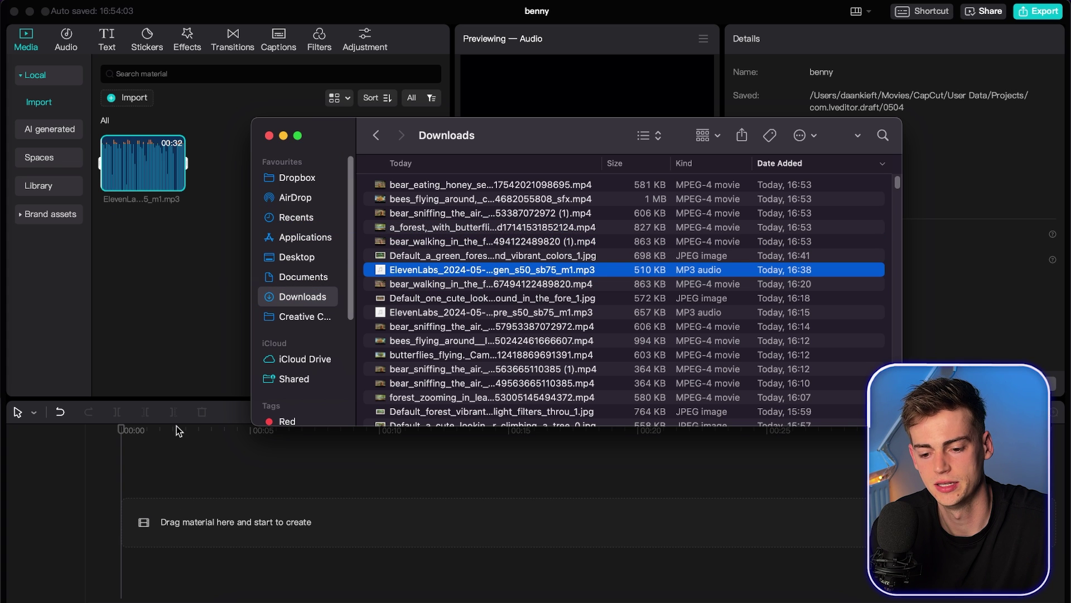
{"action": "left_click", "coordinate": [634, 242]}
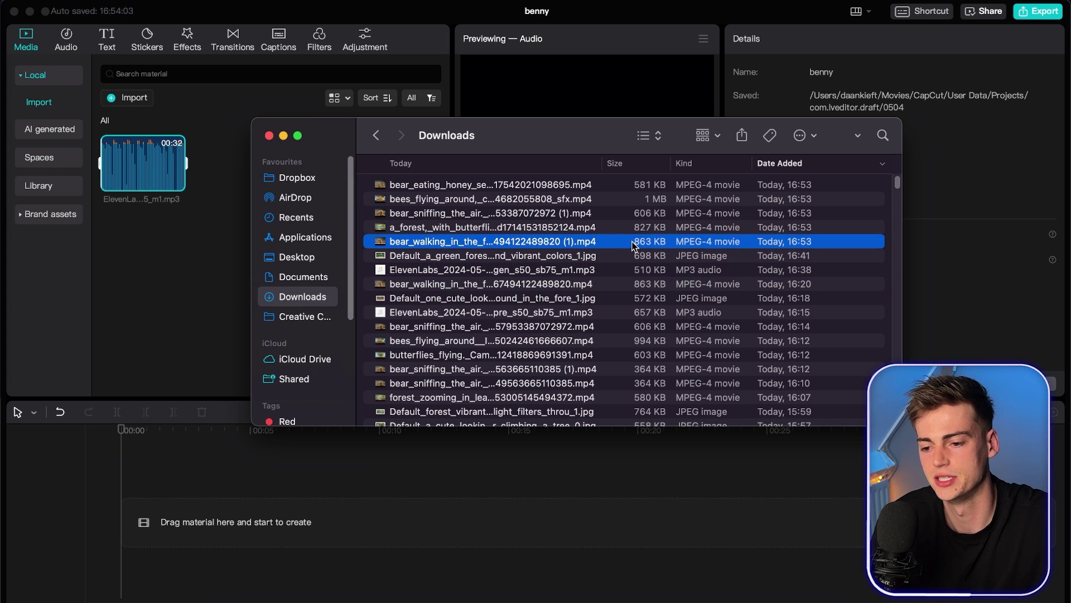
{"action": "left_click", "coordinate": [569, 185], "text": "shift"}
{"action": "left_click_drag", "start_coordinate": [564, 218], "coordinate": [186, 257]}
{"action": "left_click", "coordinate": [204, 358]}
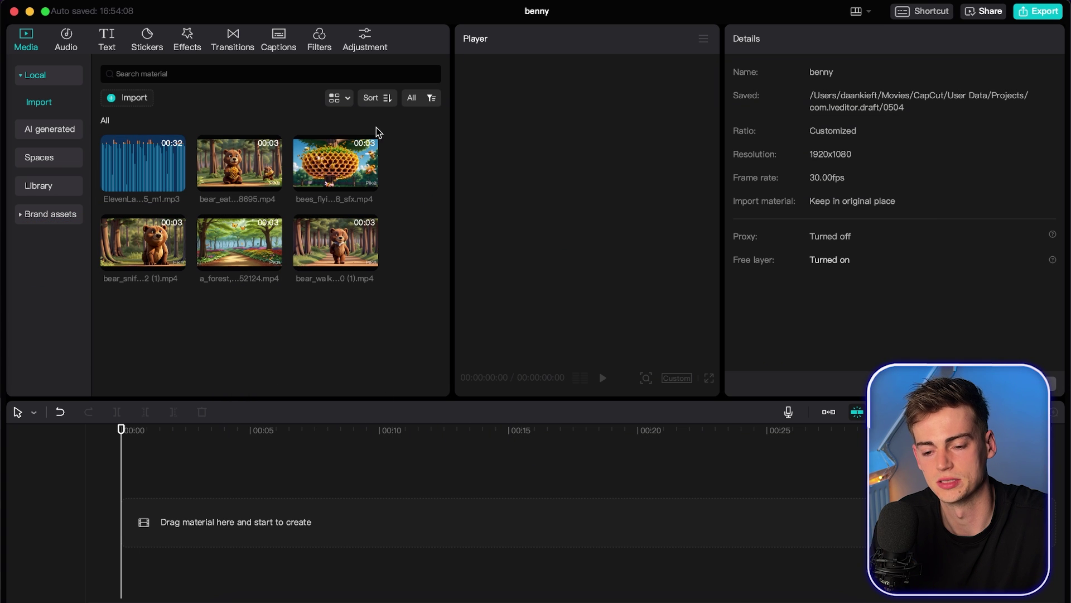
Step: Place the voiceover on the timeline with the bear walking clip on the video track above
{"action": "left_click_drag", "start_coordinate": [144, 180], "coordinate": [114, 421]}
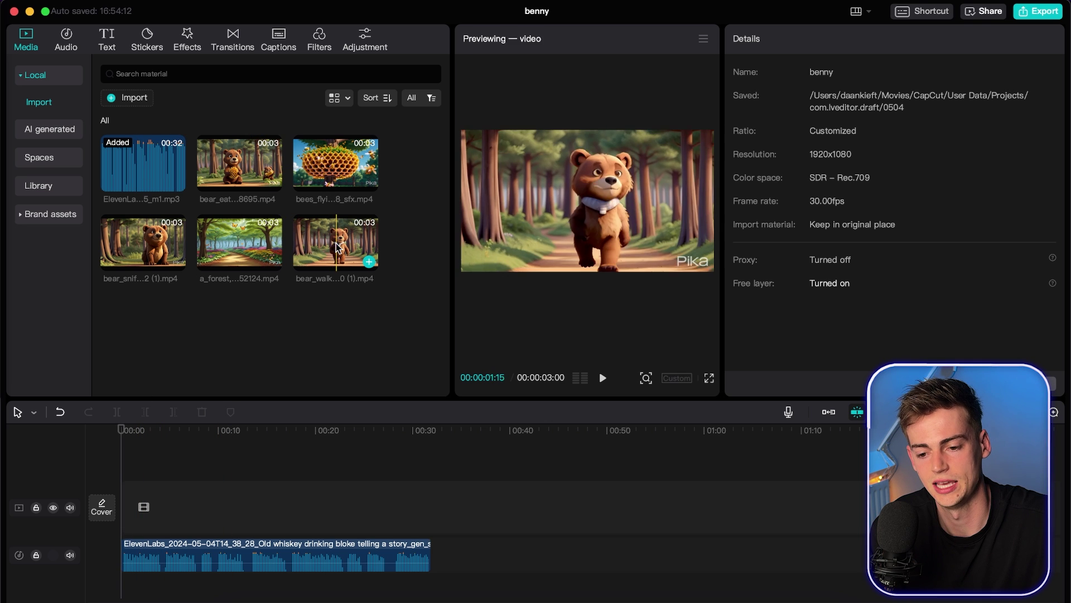
{"action": "left_click_drag", "start_coordinate": [337, 246], "coordinate": [198, 505]}
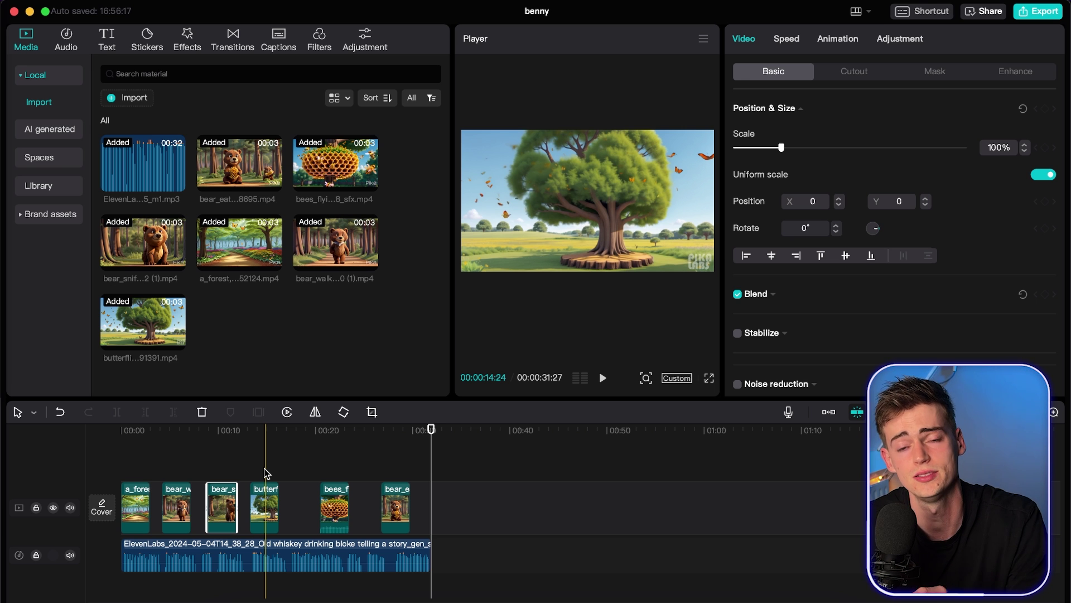
{"action": "left_click", "coordinate": [147, 38]}
Step: Lay the Mini stars video effect from the Star category across the timeline
{"action": "left_click", "coordinate": [187, 38]}
{"action": "scroll", "coordinate": [223, 215], "scroll_direction": "down", "scroll_amount": 2}
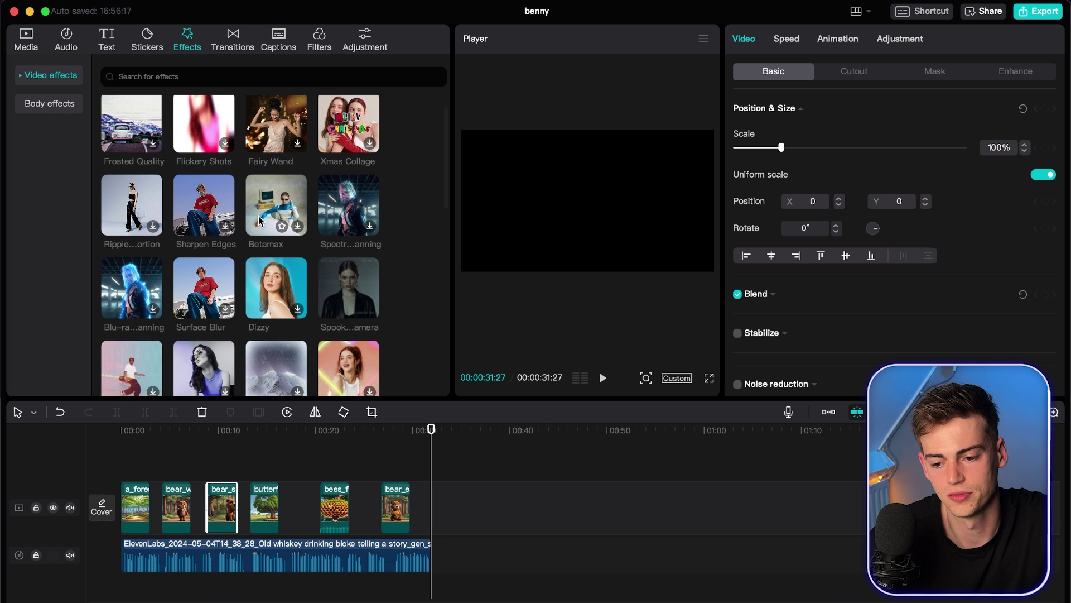
{"action": "scroll", "coordinate": [259, 220], "scroll_direction": "down", "scroll_amount": 15}
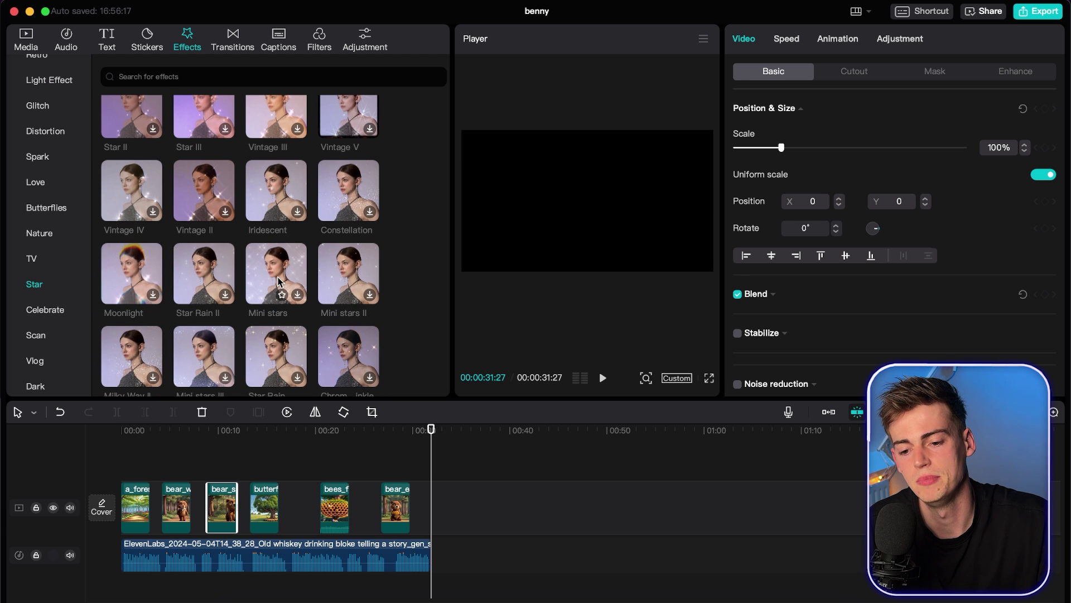
{"action": "left_click_drag", "start_coordinate": [281, 281], "coordinate": [178, 491]}
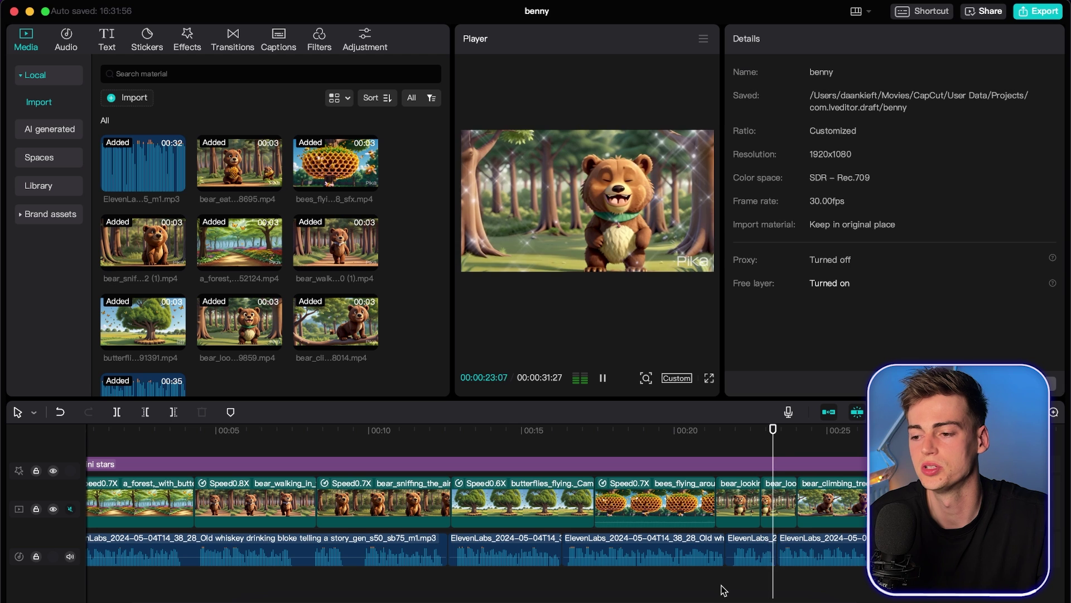
Step: Open the Export dialog for benny, set to 1080P, H.264, mov and 30fps
{"action": "key", "text": "super+e"}
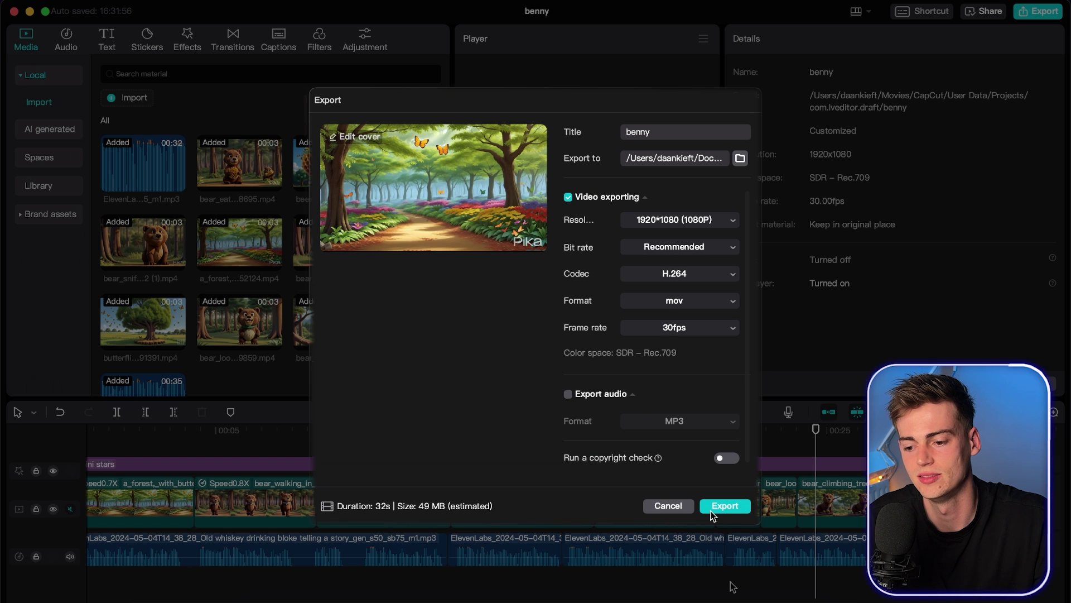